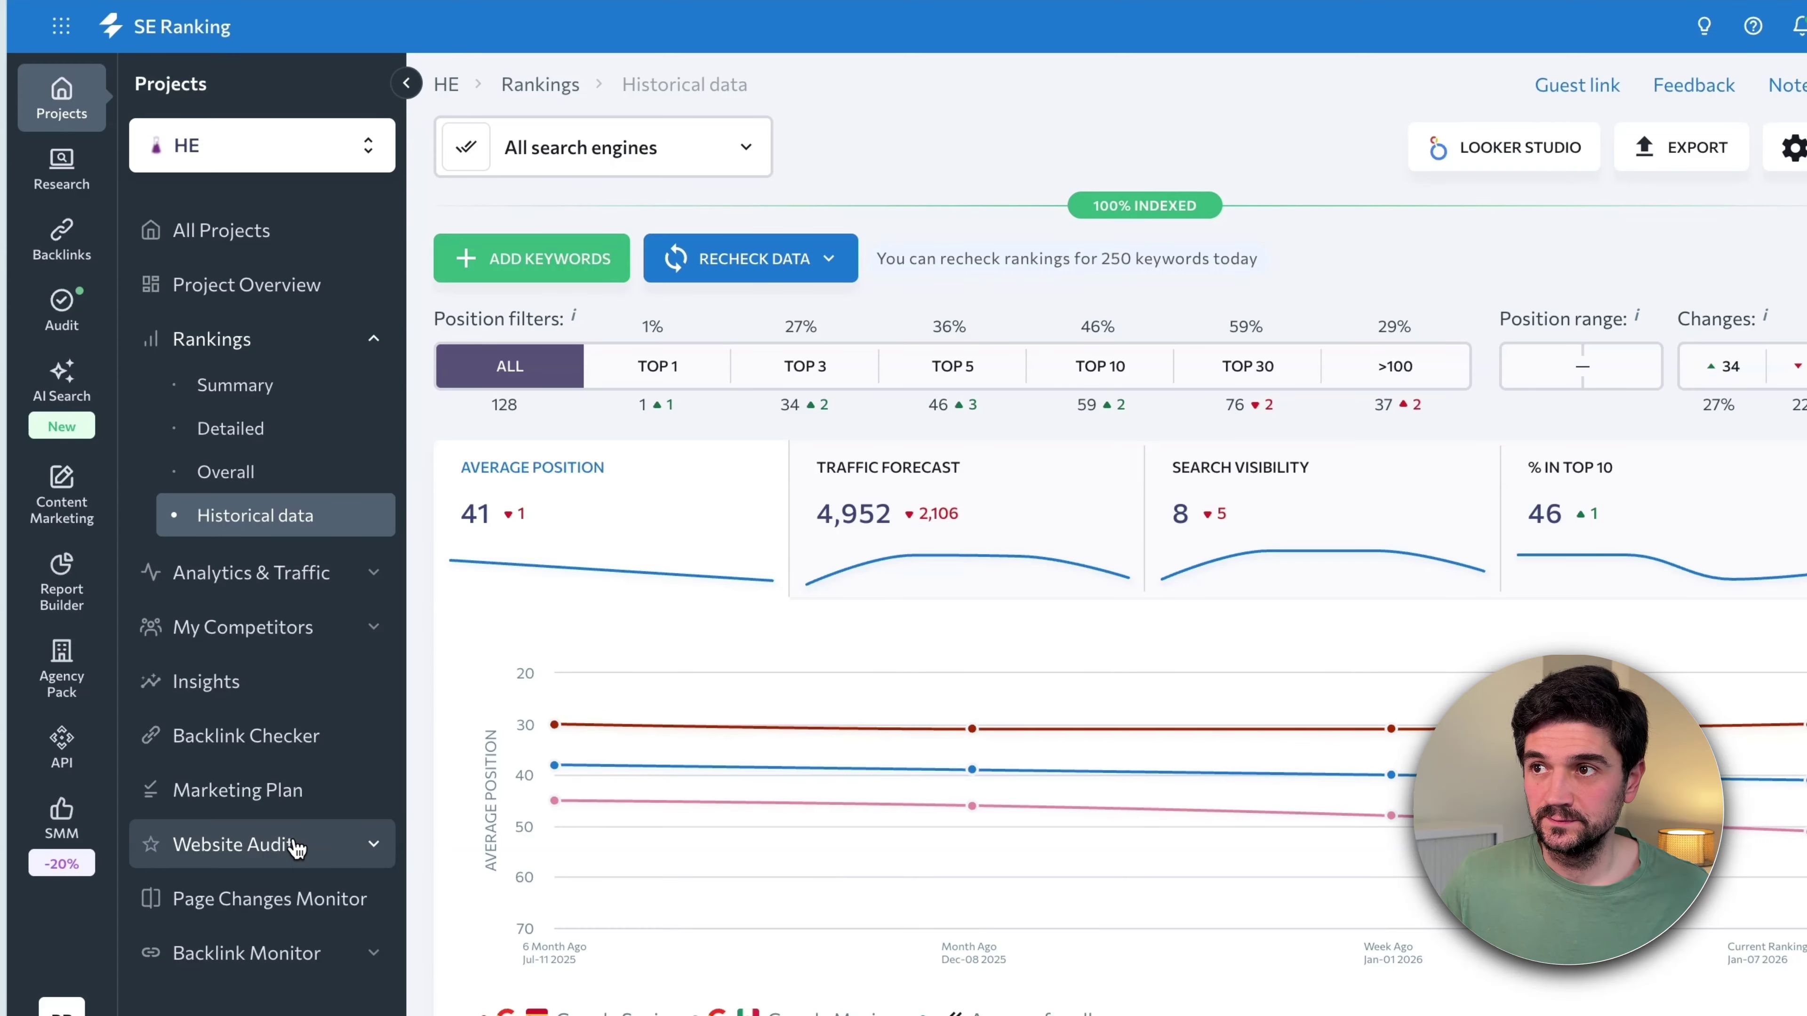
- Open the HE project's Website Audit overview and review its health score and issue breakdown
{"action": "left_click", "coordinate": [234, 844]}
{"action": "scroll", "coordinate": [518, 501], "scroll_direction": "down", "scroll_amount": 1}
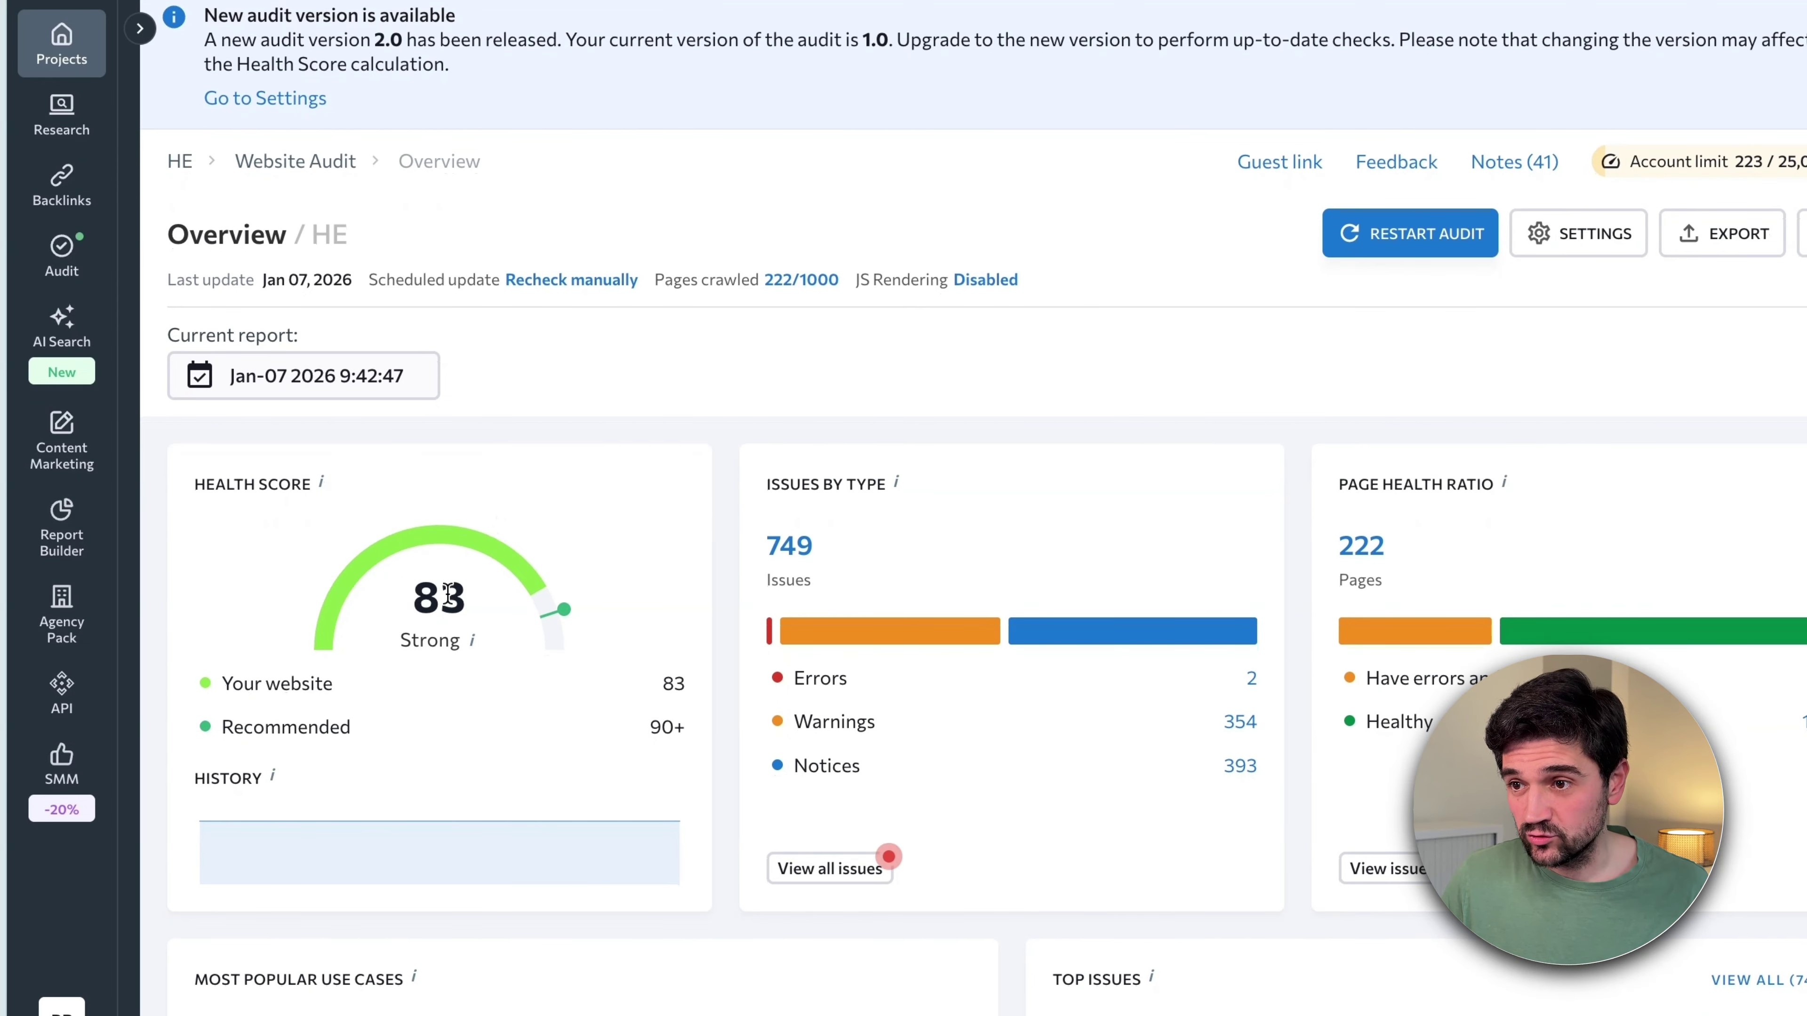
{"action": "scroll", "coordinate": [636, 653], "scroll_direction": "down", "scroll_amount": 1}
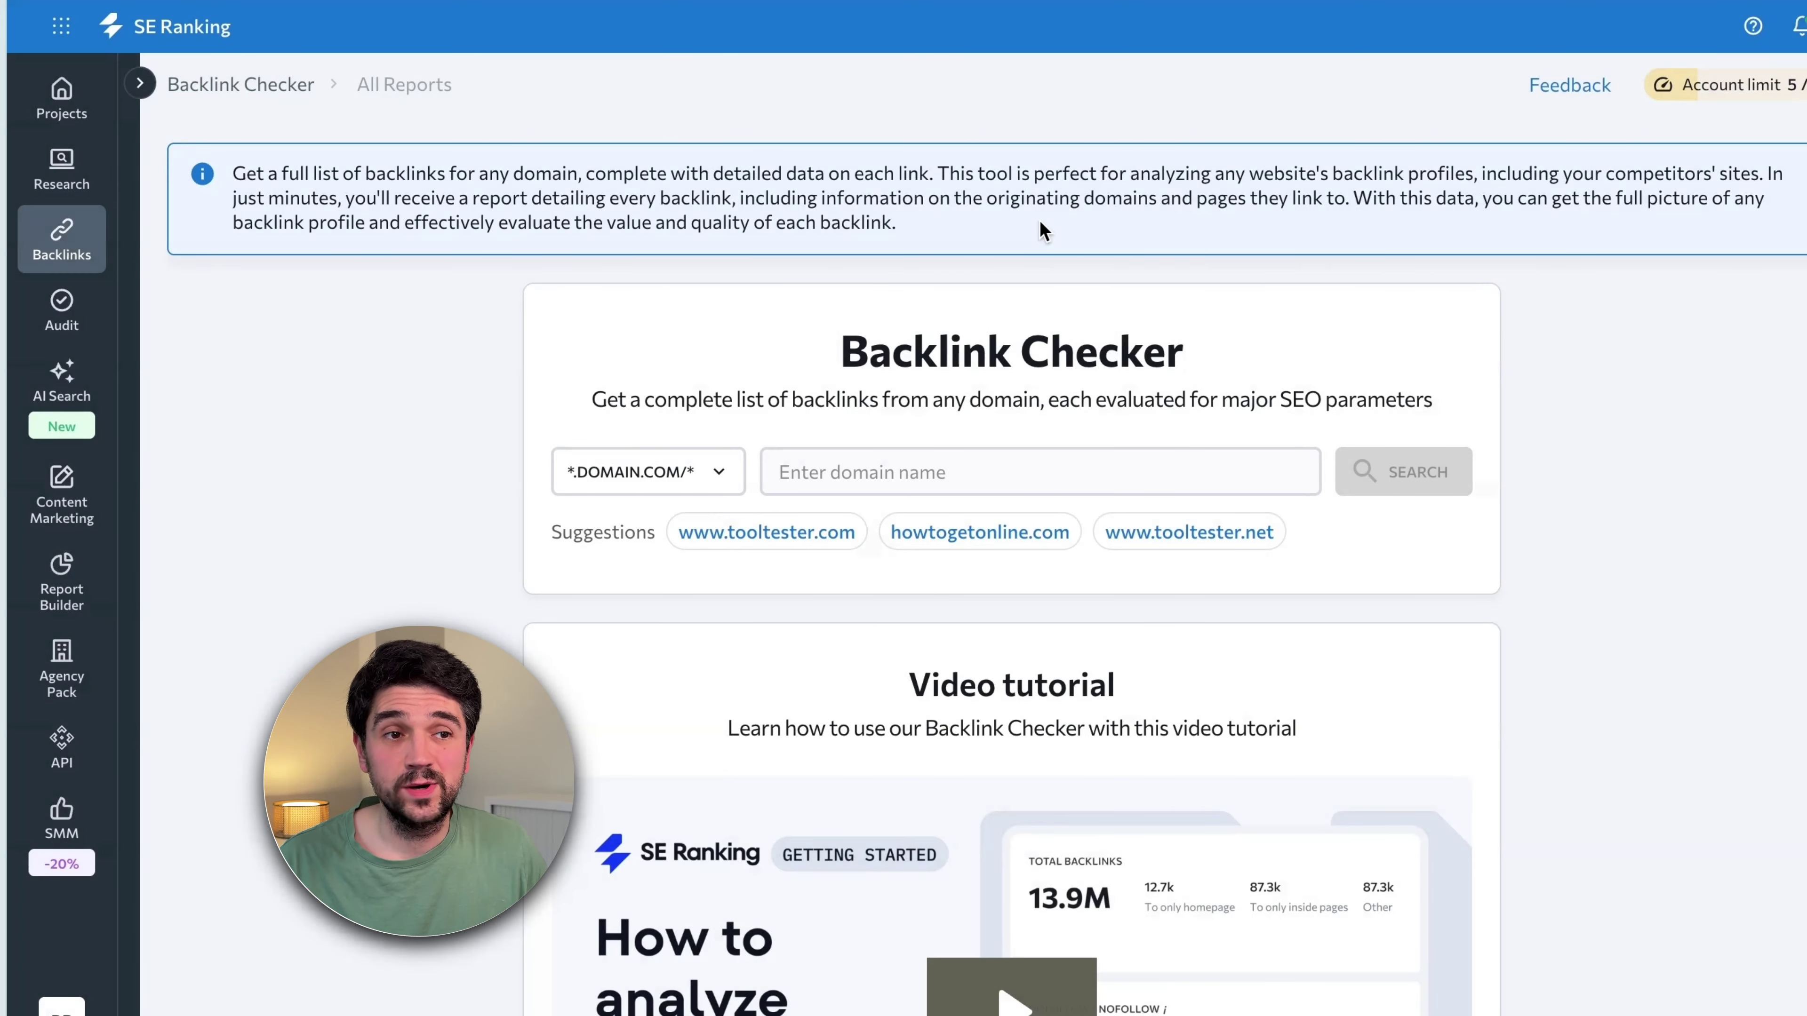
- Run a Backlink Checker report for tooltester.com across the whole domain
{"action": "left_click", "coordinate": [1013, 485]}
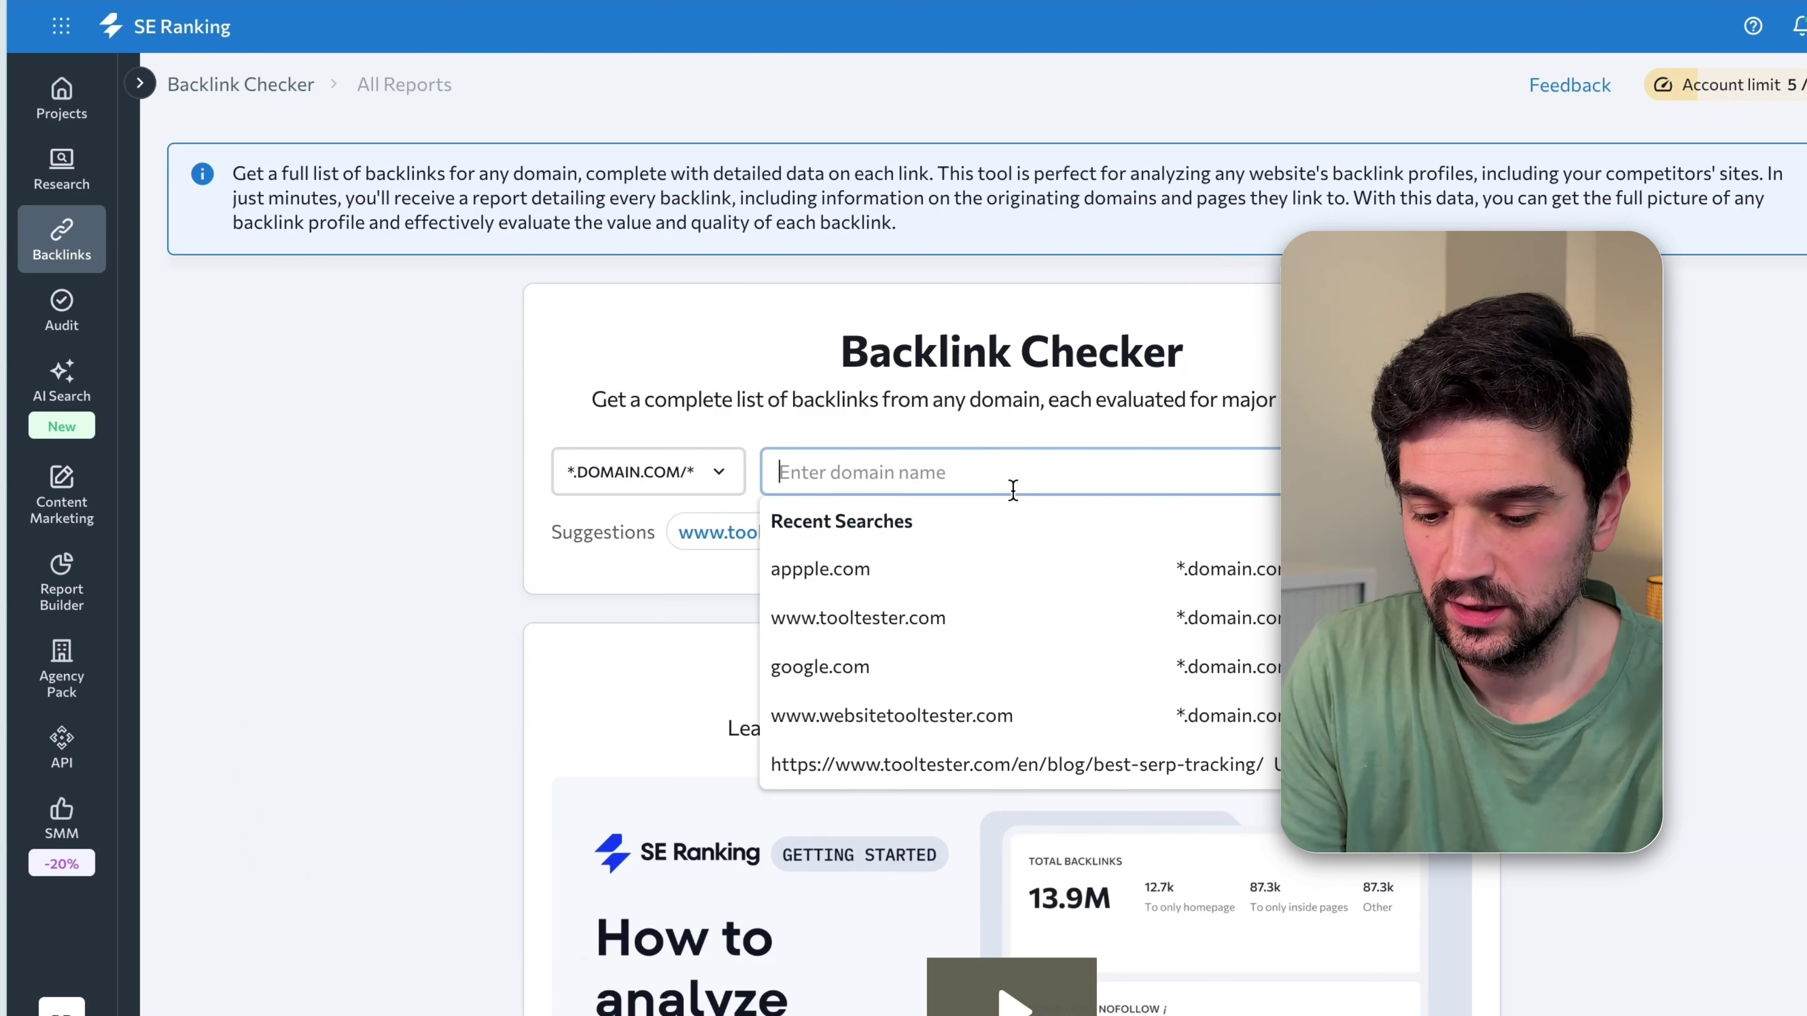
{"action": "type", "text": "too"}
{"action": "type", "text": "ltester.com"}
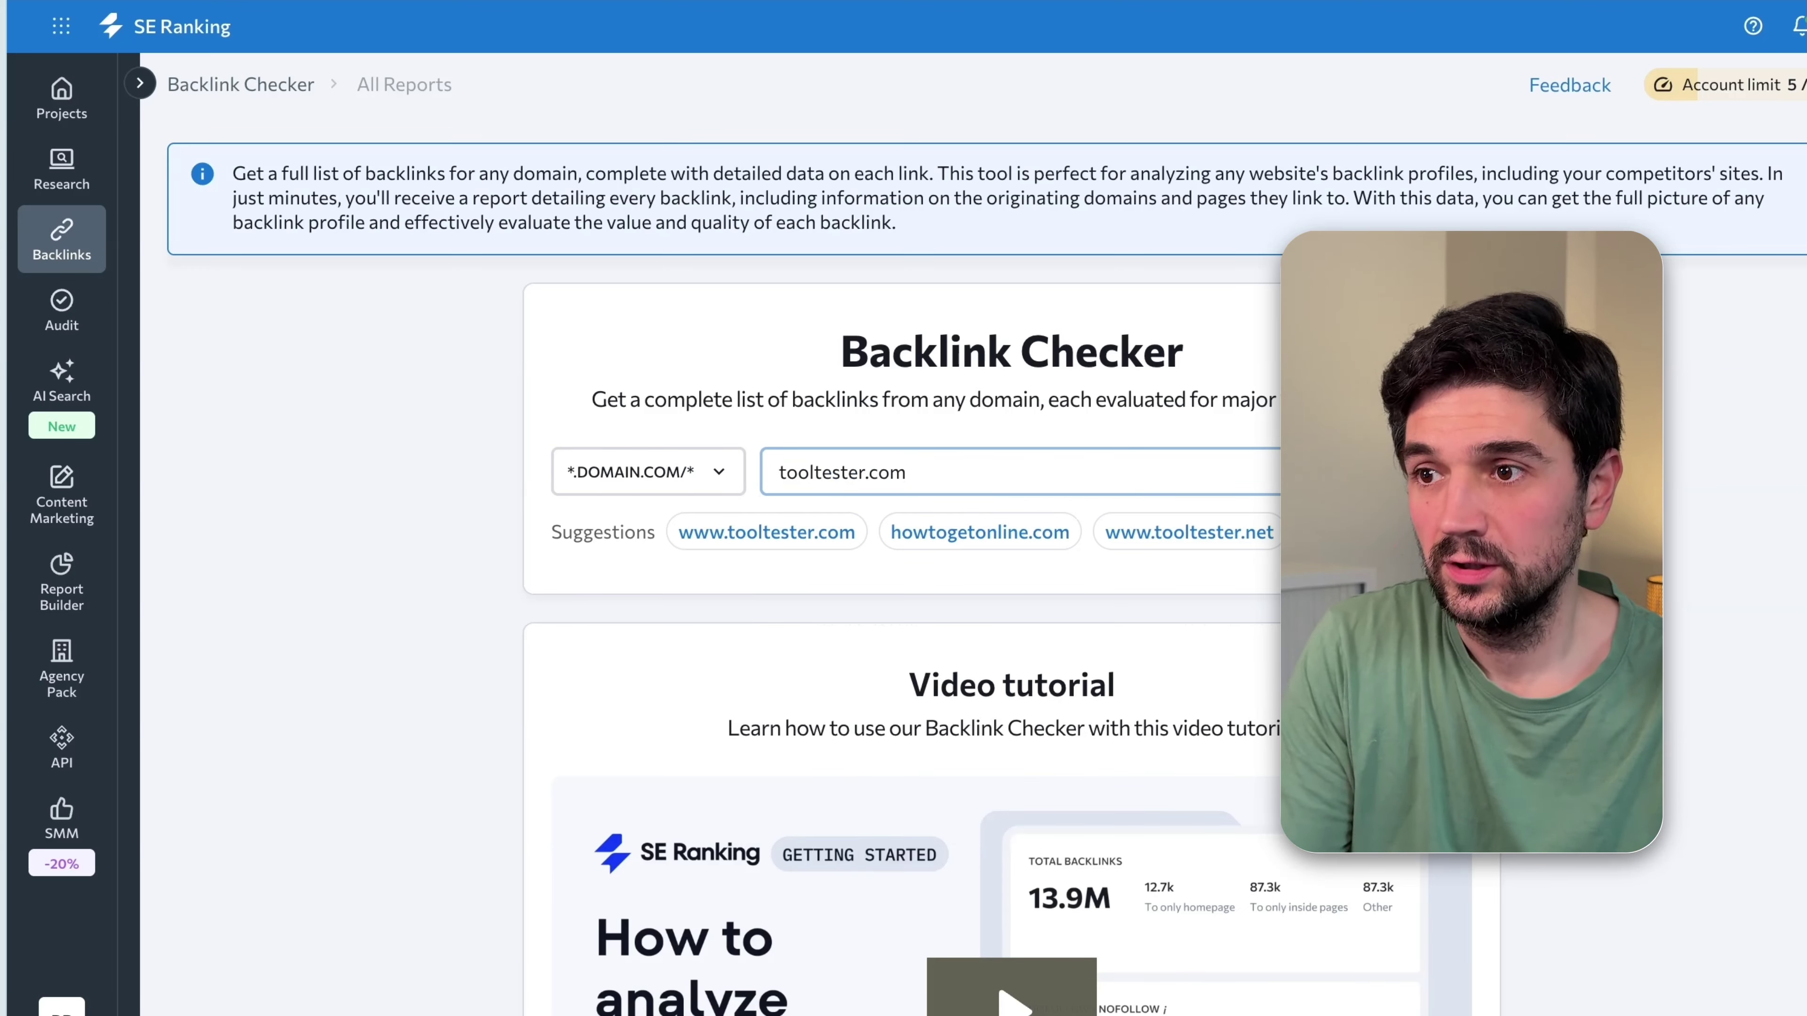
{"action": "key", "text": "Return"}
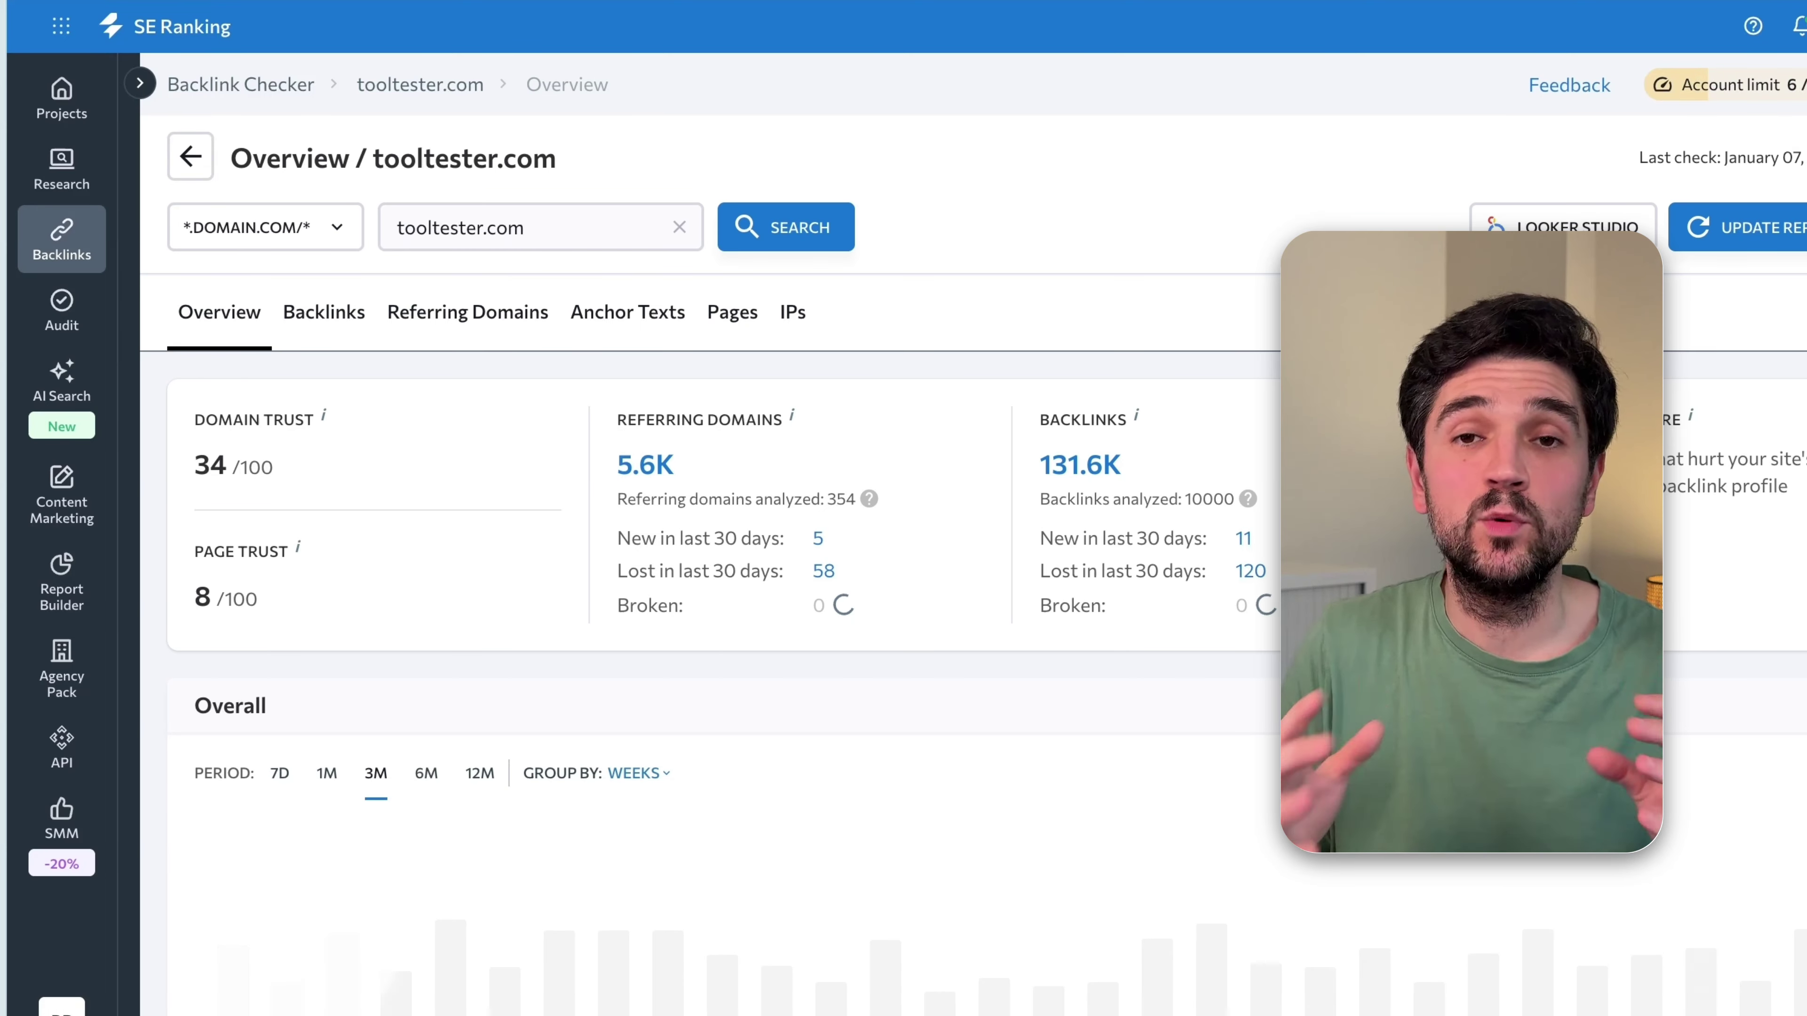
- Examine the new and lost referring domain and backlink charts in the overview, plus the full backlinks list for tooltester.com
{"action": "scroll", "coordinate": [835, 447], "scroll_direction": "down", "scroll_amount": 6}
{"action": "scroll", "coordinate": [831, 447], "scroll_direction": "down", "scroll_amount": 2}
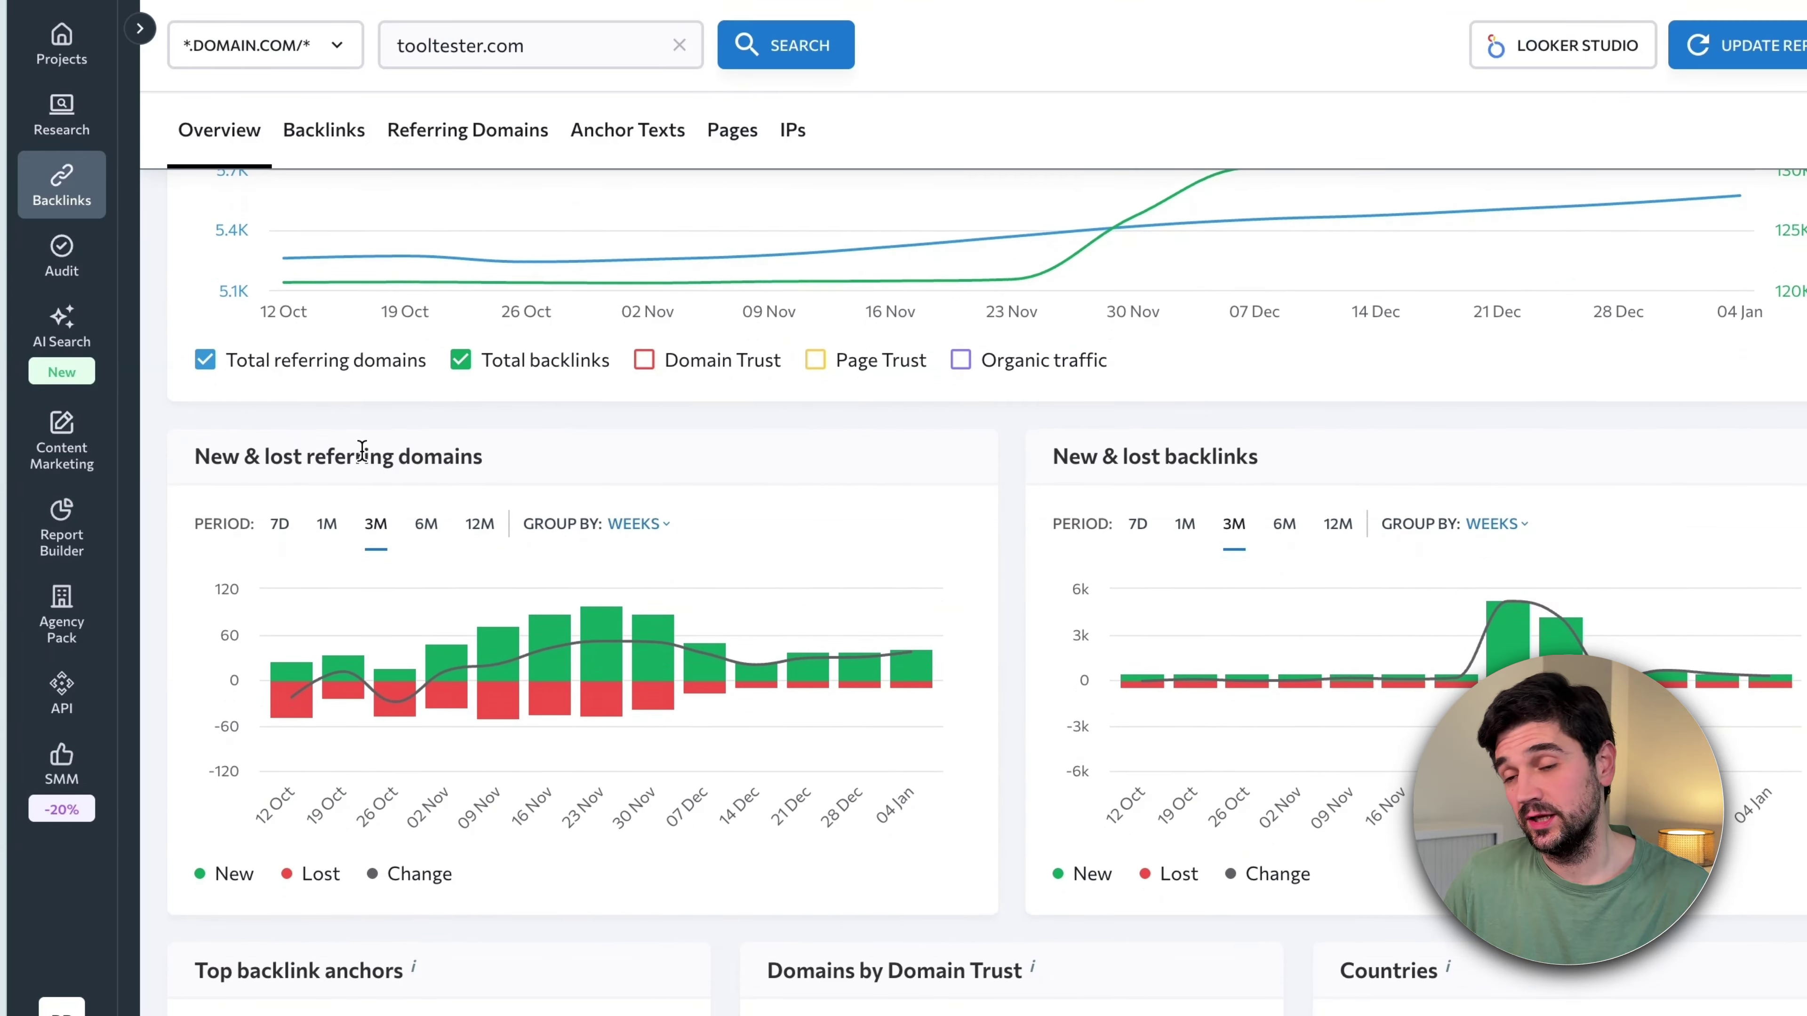
{"action": "scroll", "coordinate": [362, 450], "scroll_direction": "up", "scroll_amount": 10}
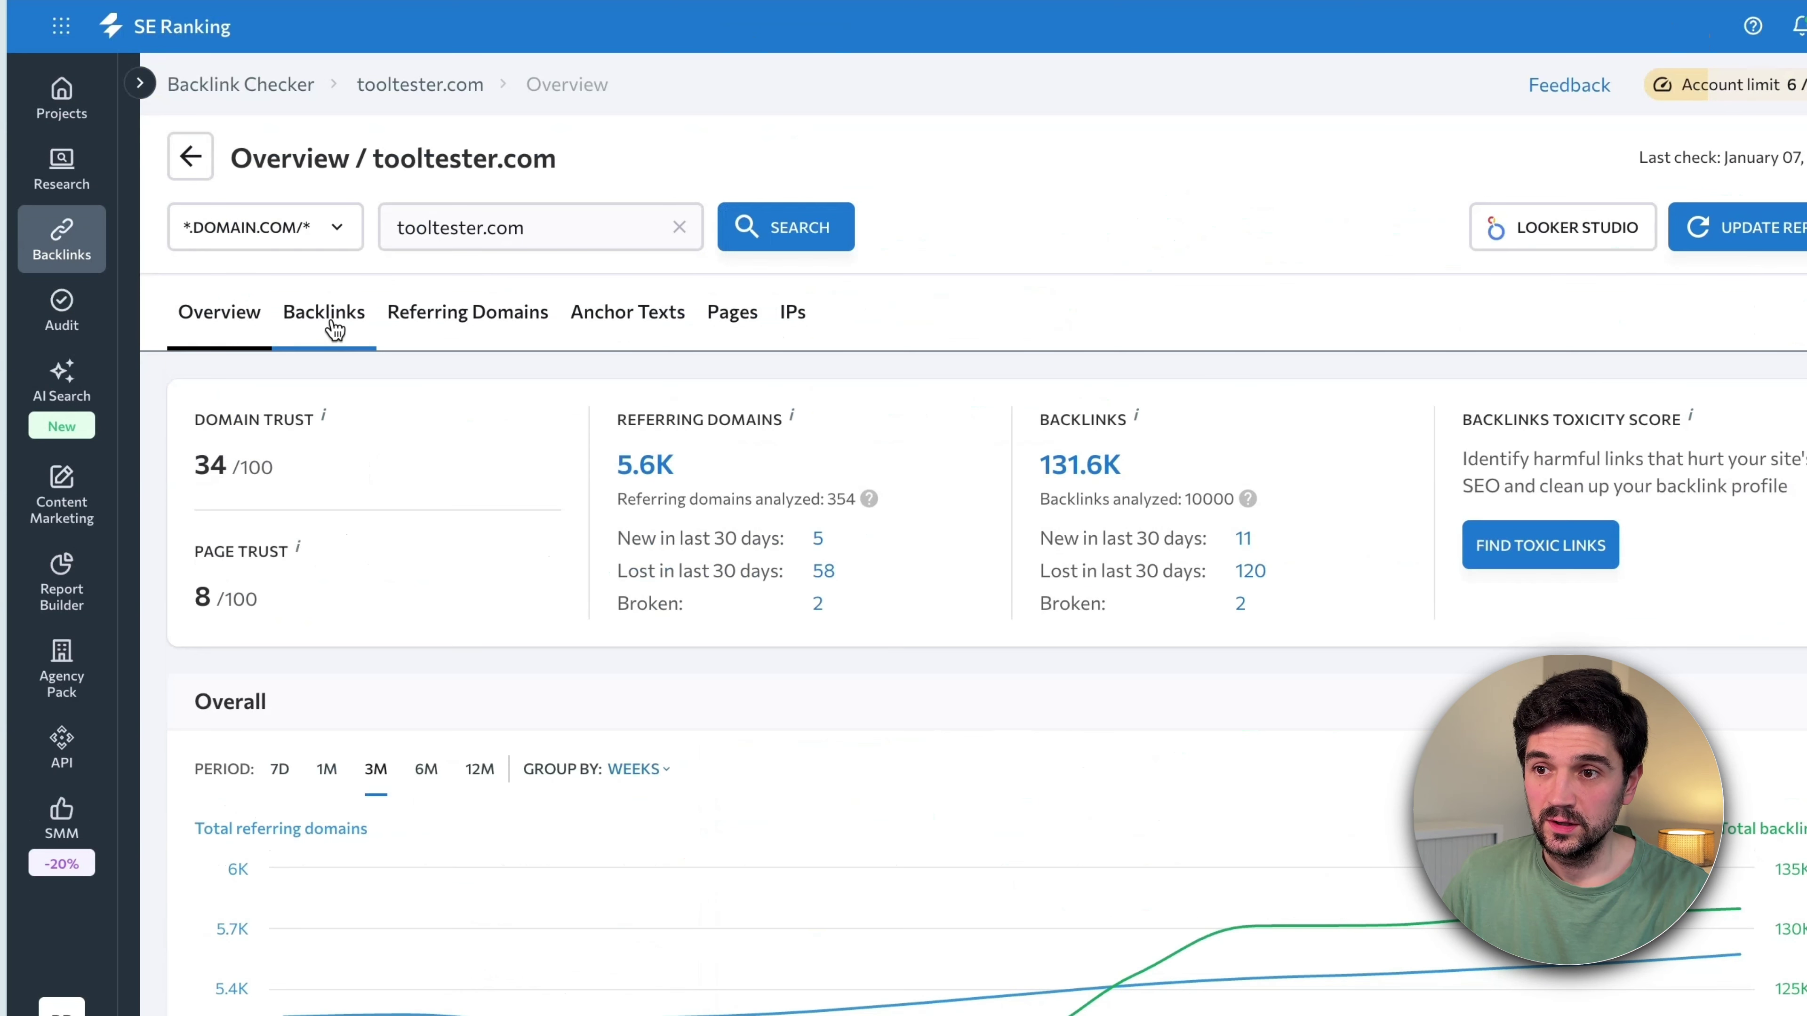
{"action": "left_click", "coordinate": [335, 327]}
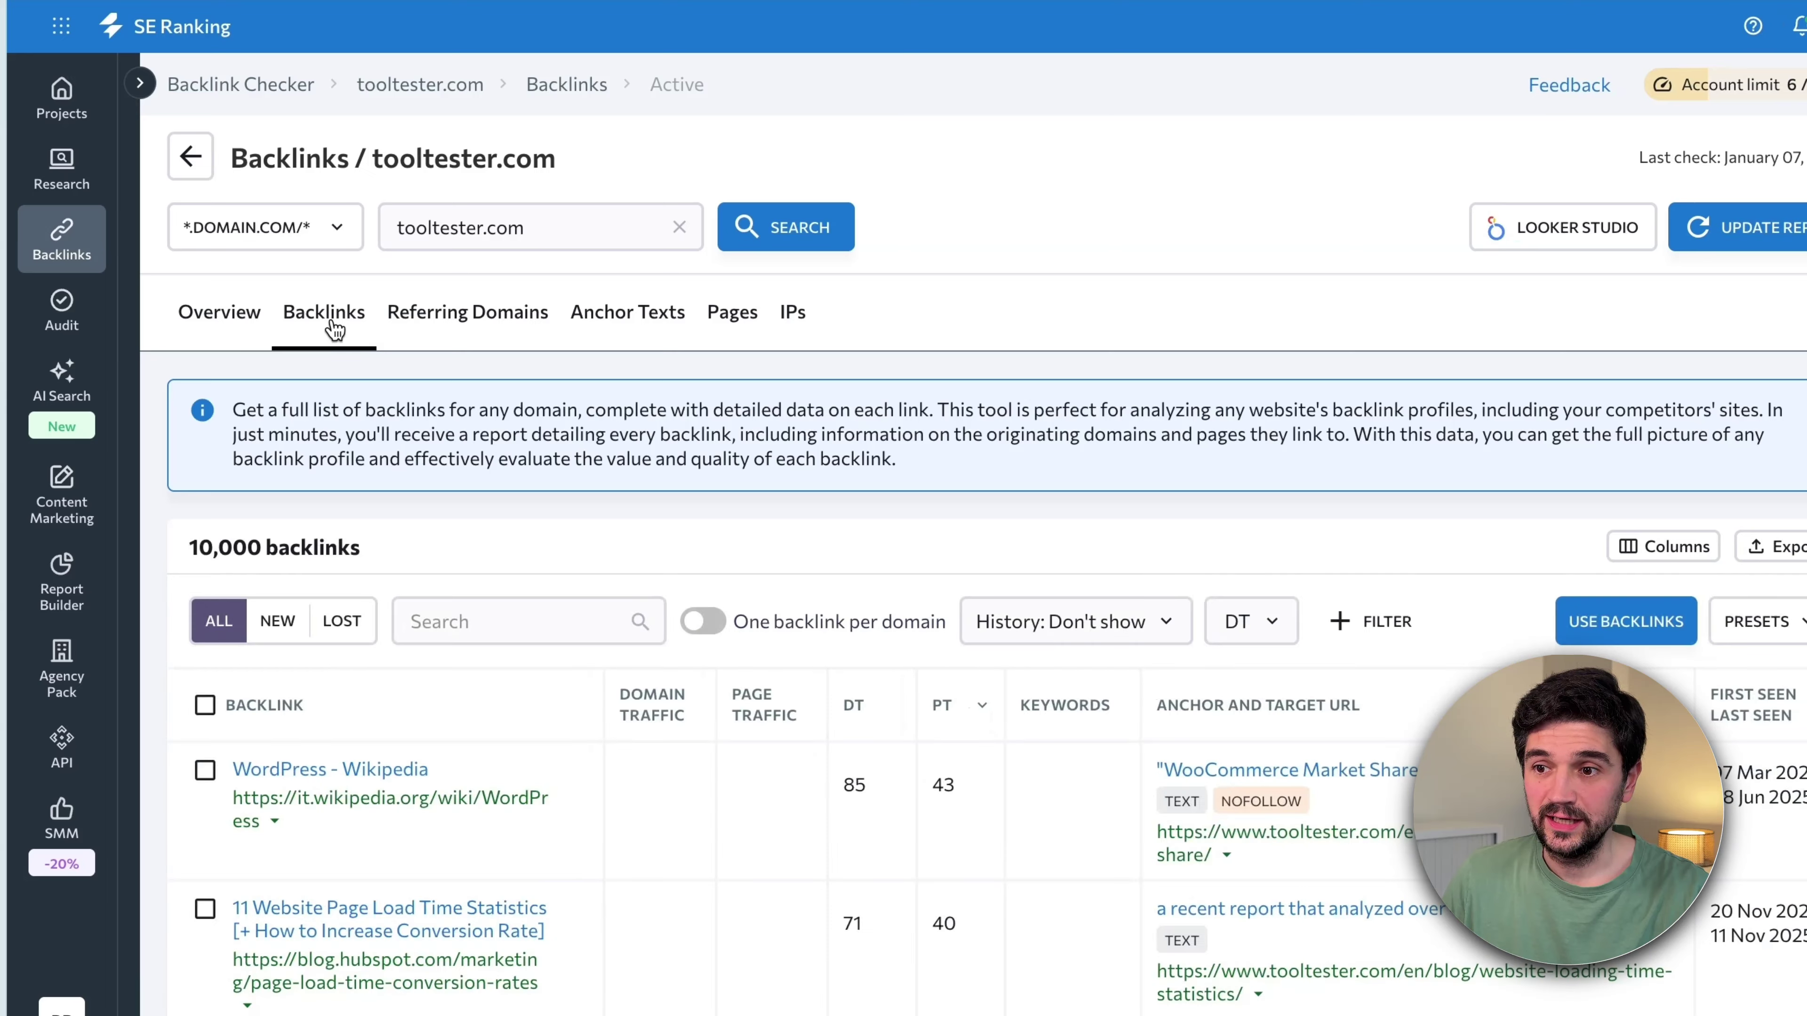
{"action": "scroll", "coordinate": [769, 528], "scroll_direction": "down", "scroll_amount": 10}
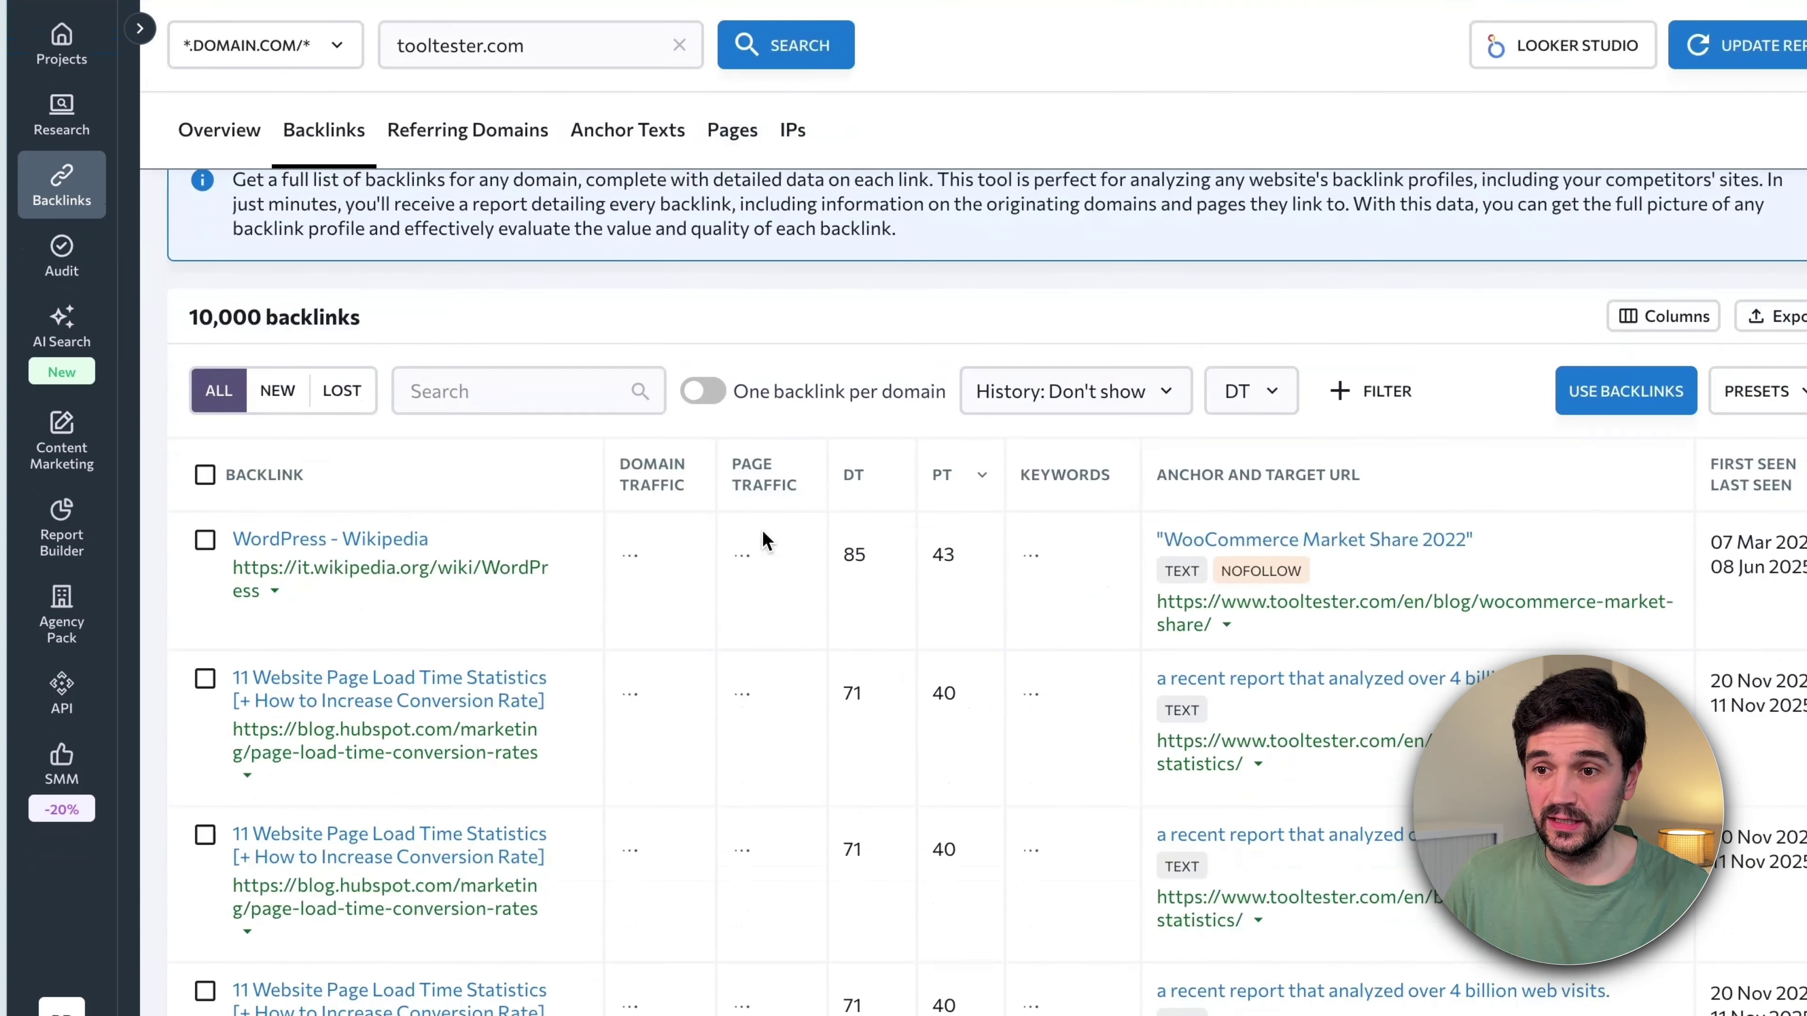
{"action": "scroll", "coordinate": [749, 535], "scroll_direction": "up", "scroll_amount": 10}
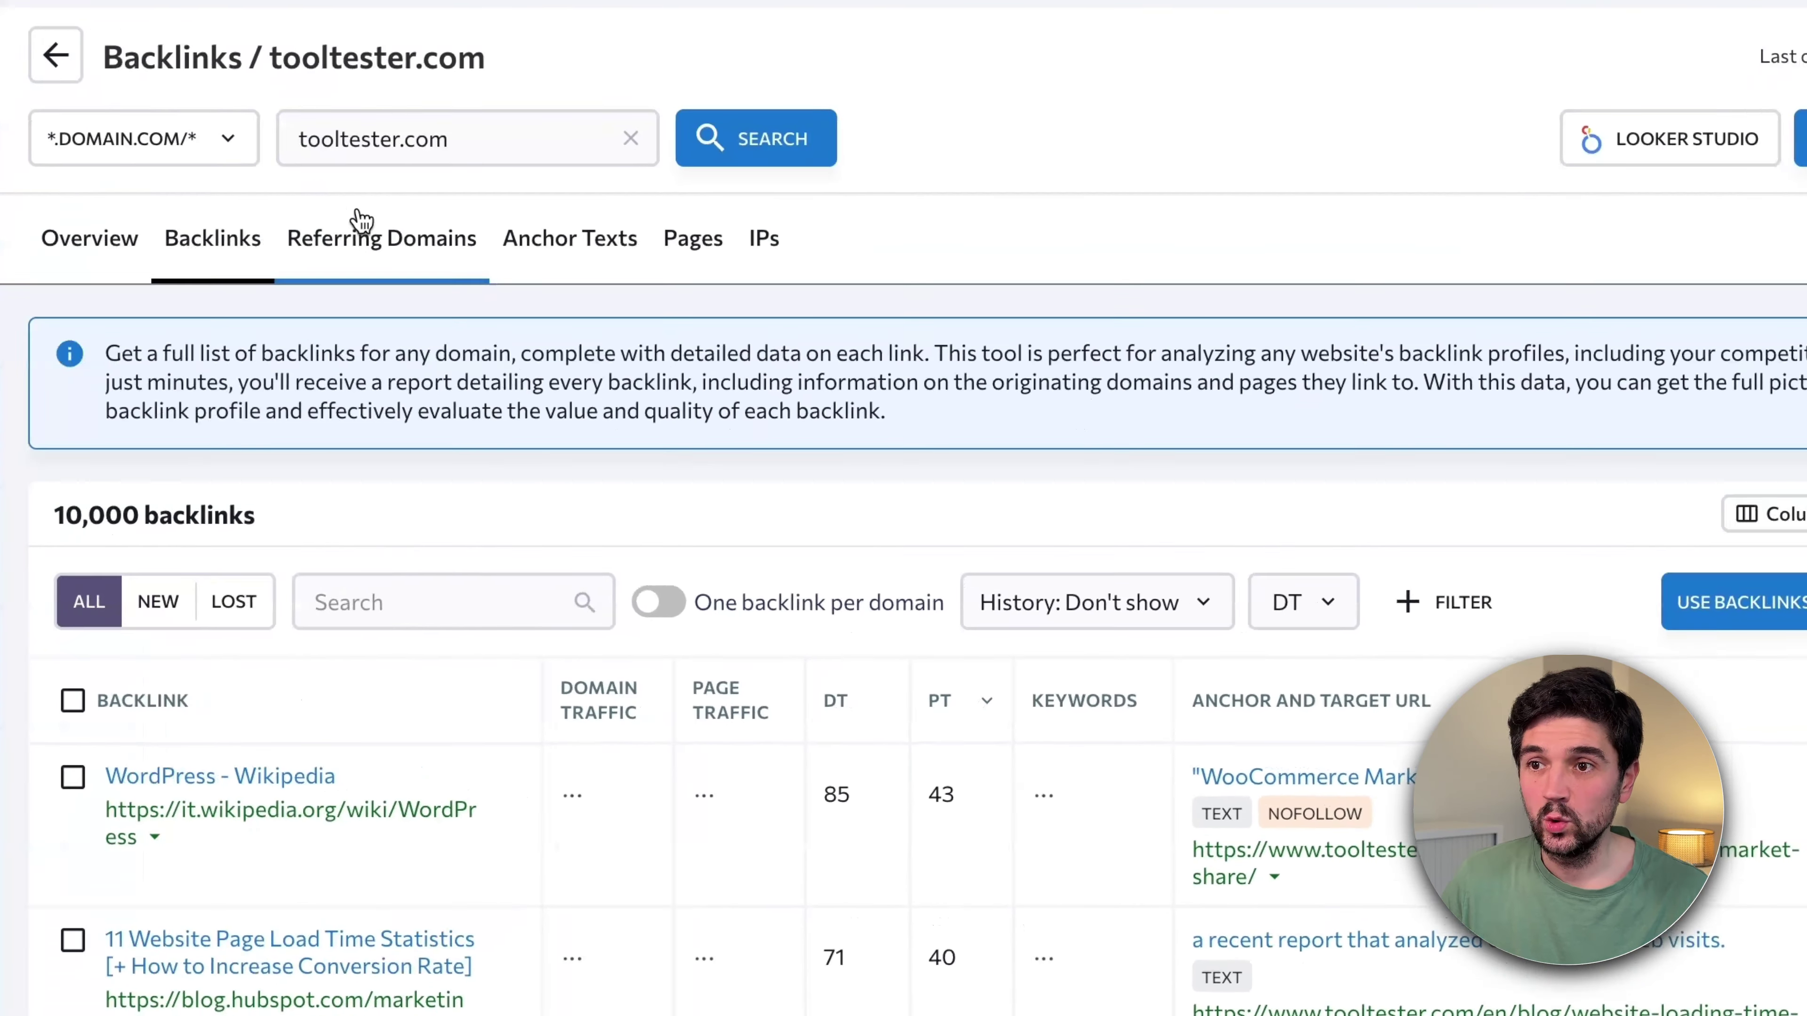
- Look through the referring domains, anchor texts, pages and IPs reports for tooltester.com
{"action": "left_click", "coordinate": [455, 314]}
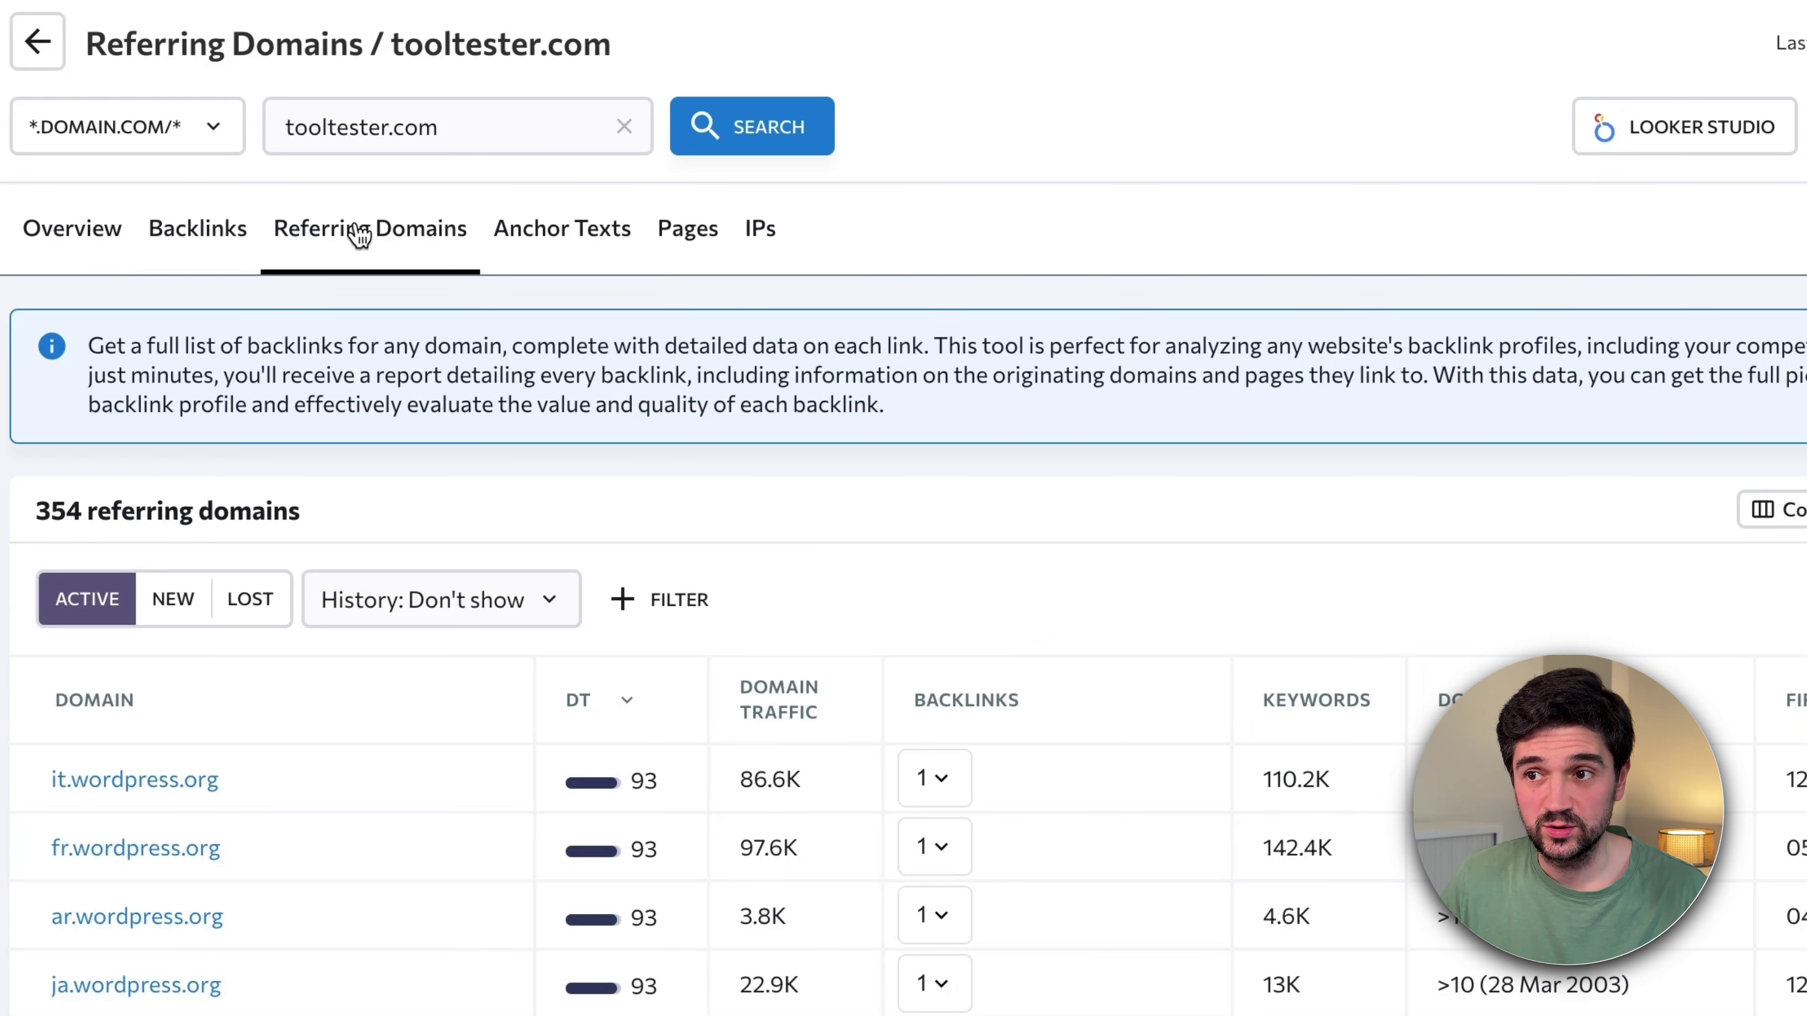
{"action": "left_click", "coordinate": [529, 247]}
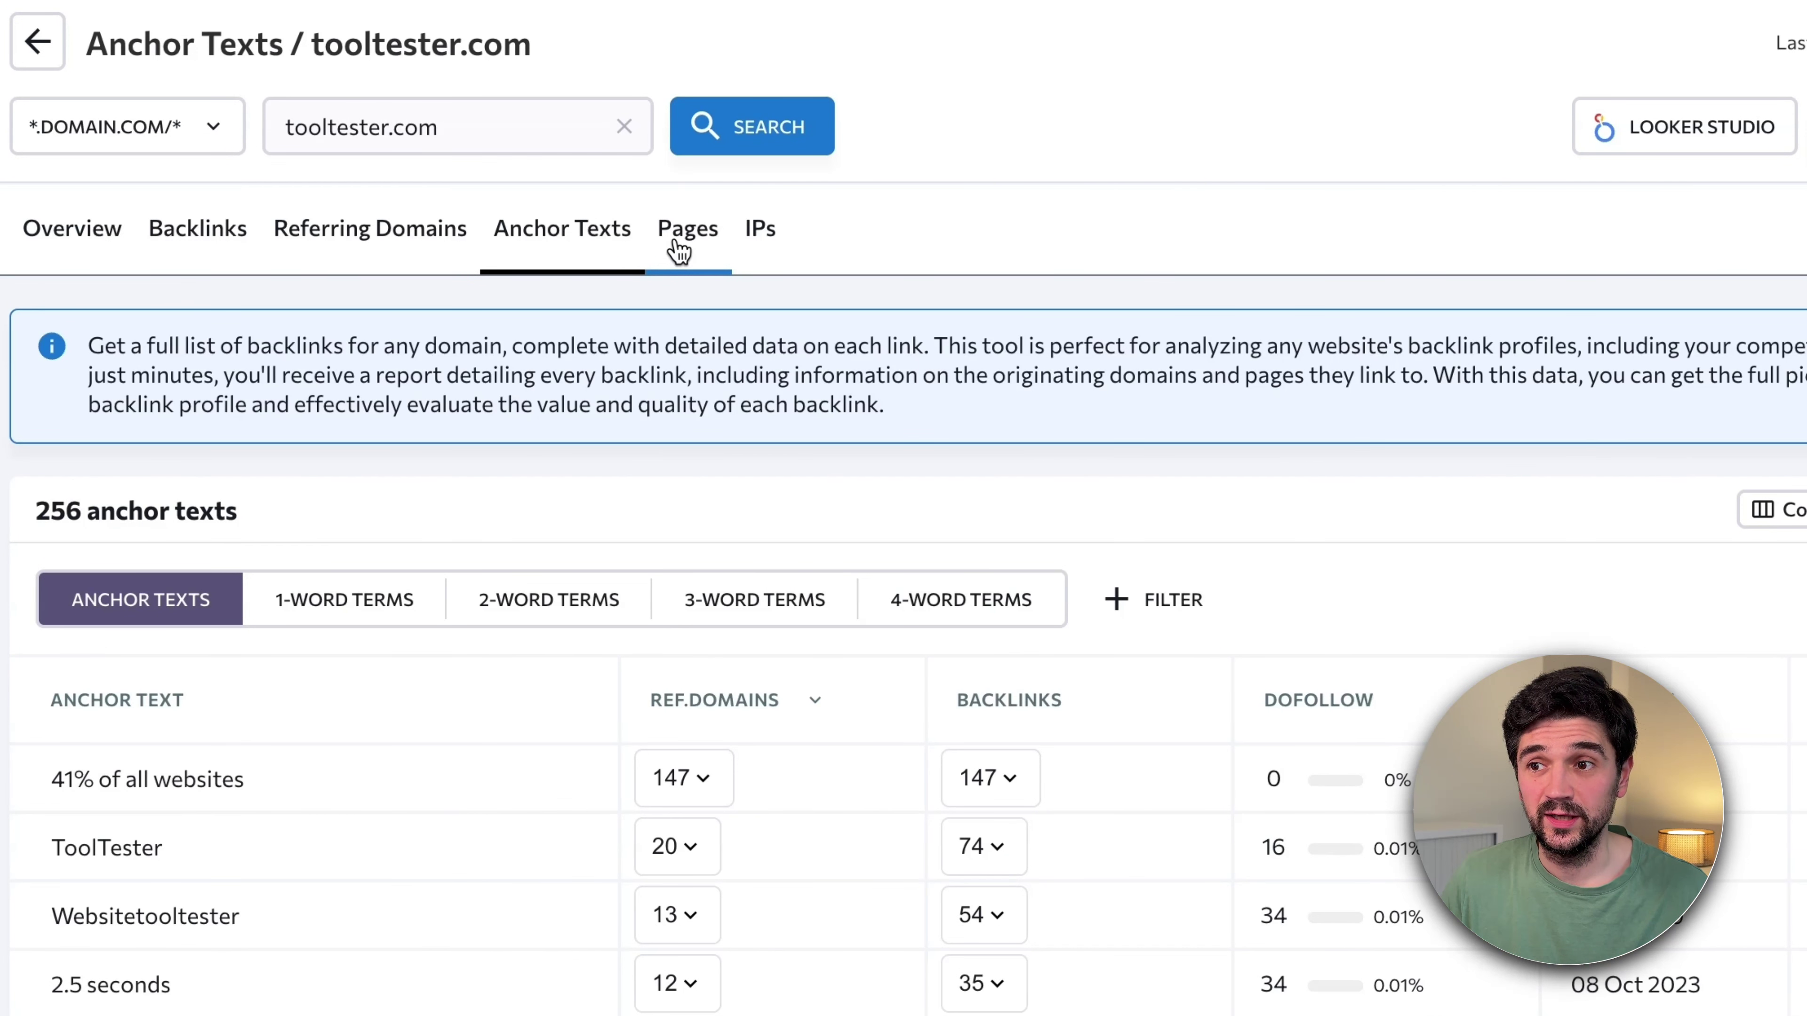
{"action": "left_click", "coordinate": [679, 250]}
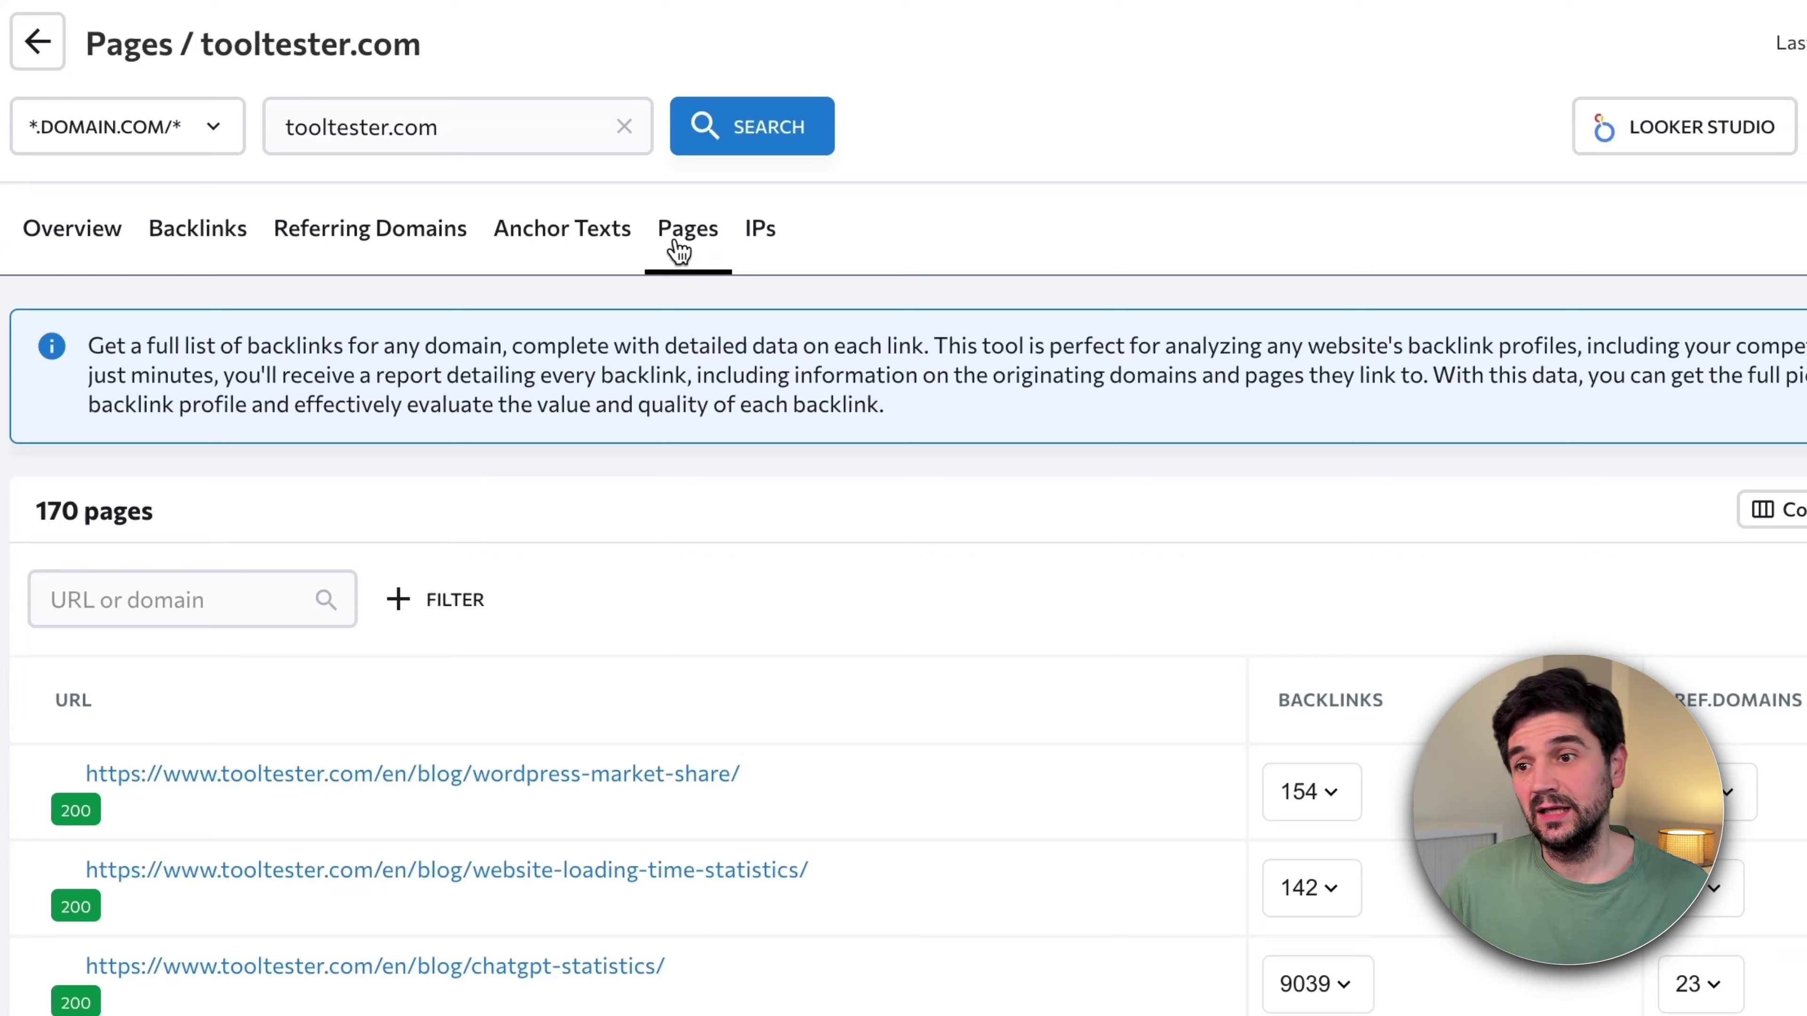
{"action": "left_click", "coordinate": [769, 248]}
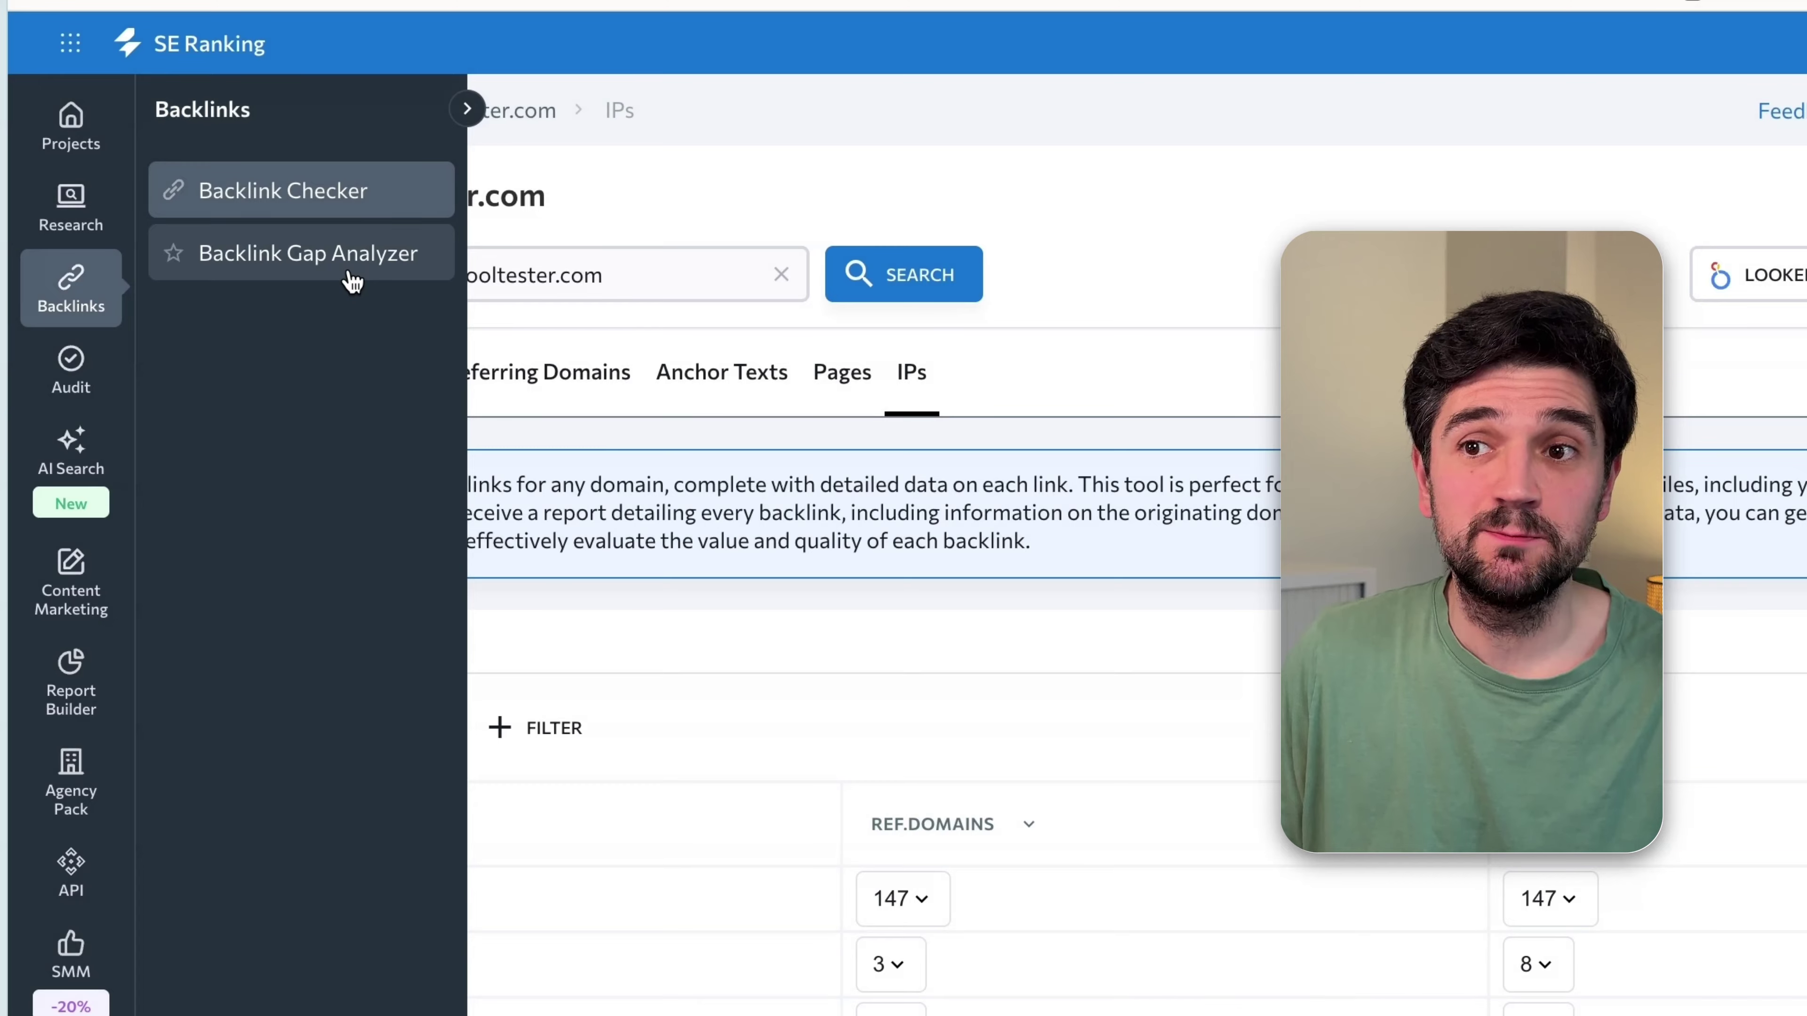
- Run a Backlink Gap Analyzer comparison with tooltester.com as the main domain and emailtooltester.com as the competitor
{"action": "left_click", "coordinate": [352, 281]}
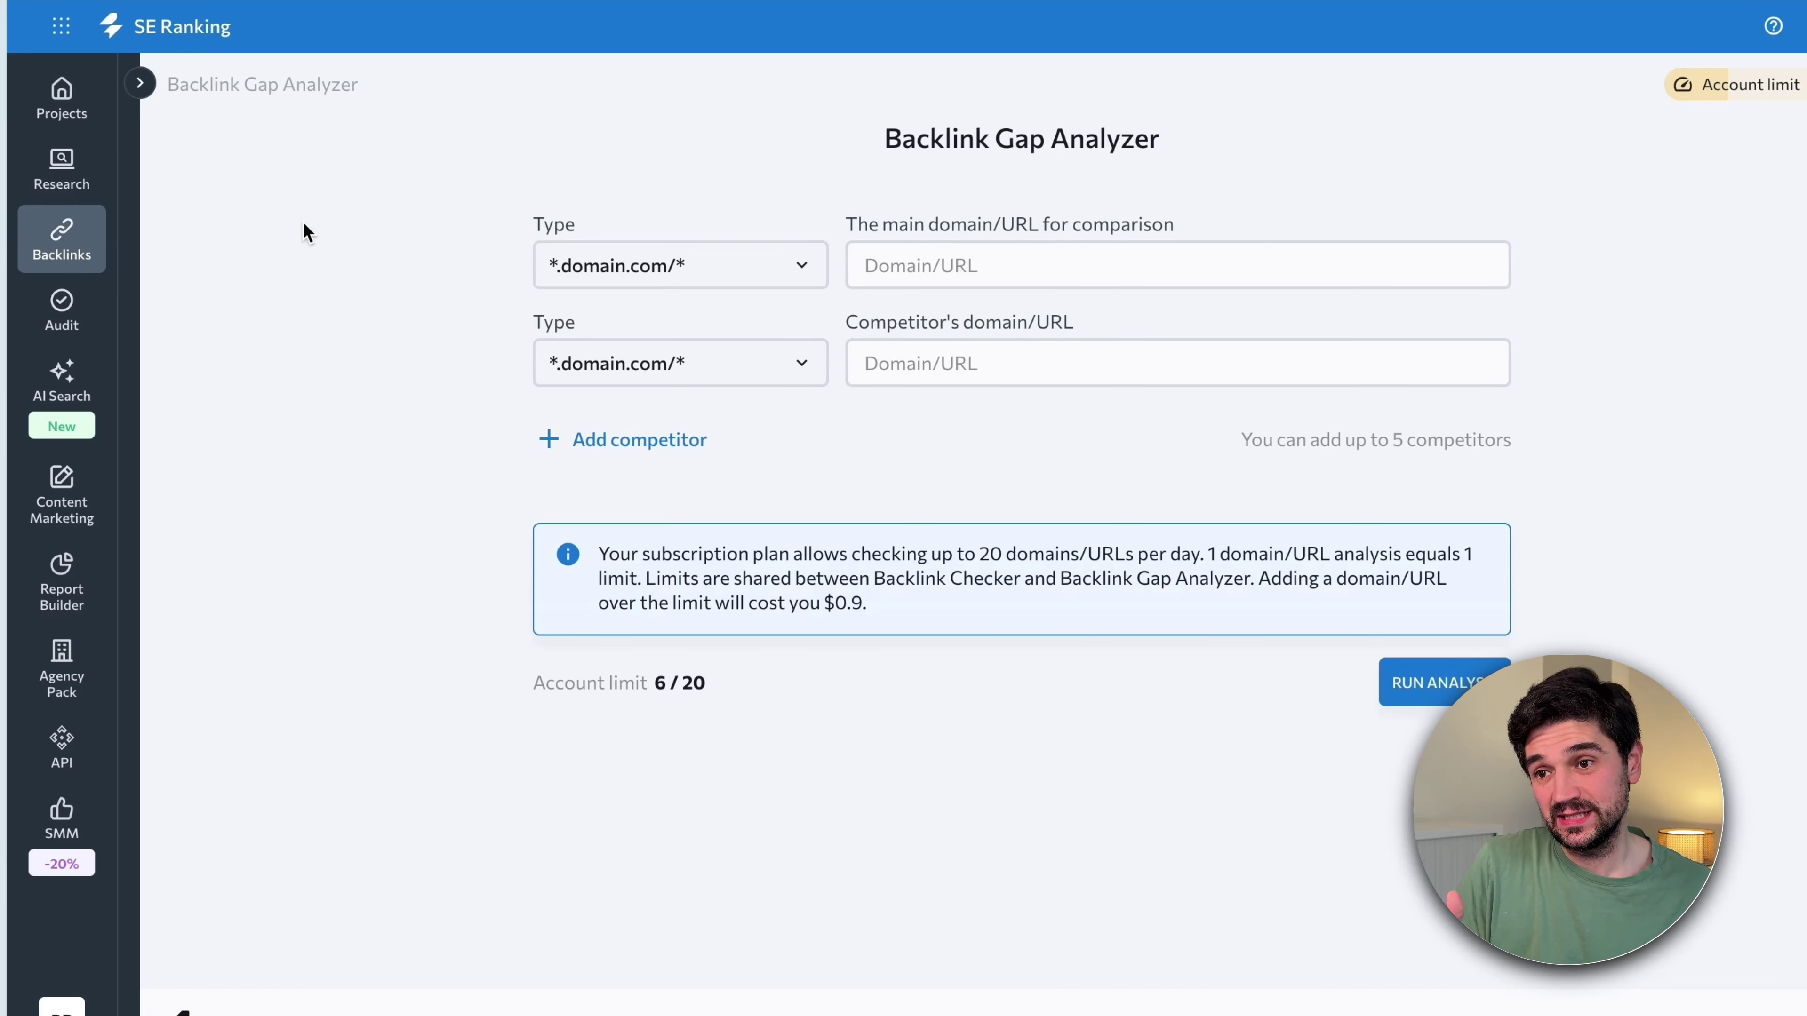
{"action": "left_click", "coordinate": [1063, 207]}
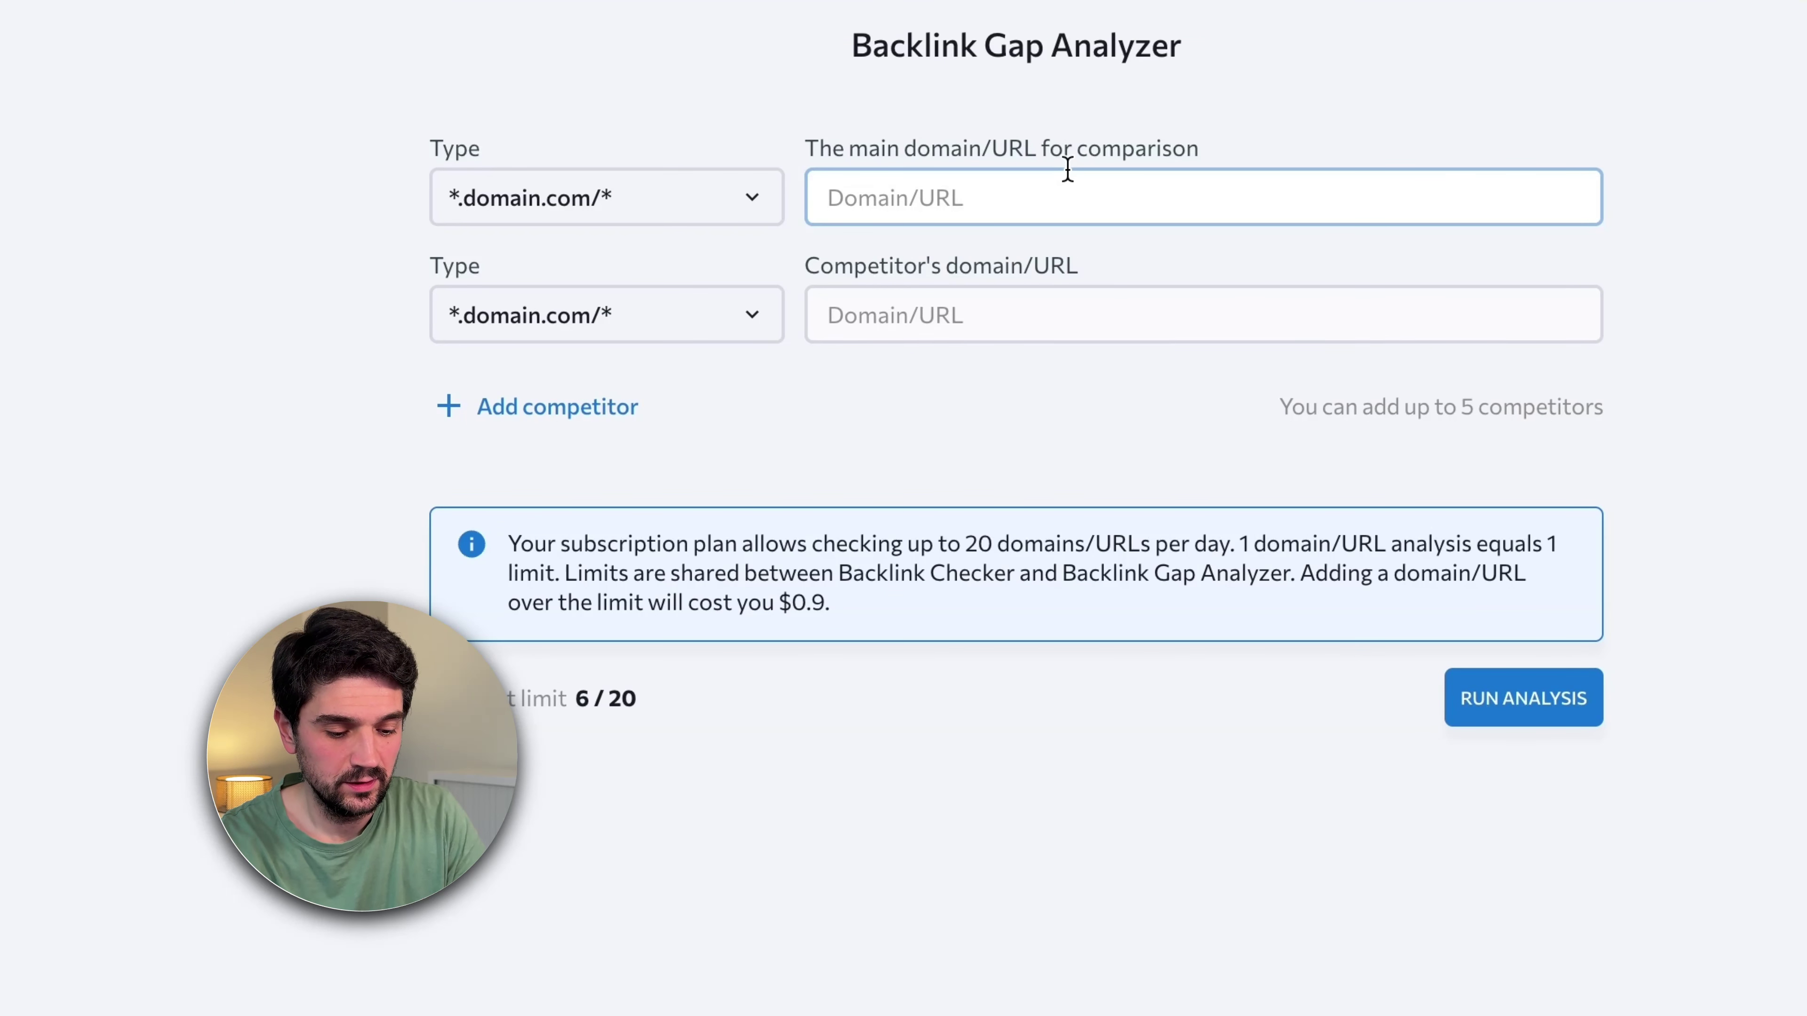
{"action": "type", "text": "tooltester.co"}
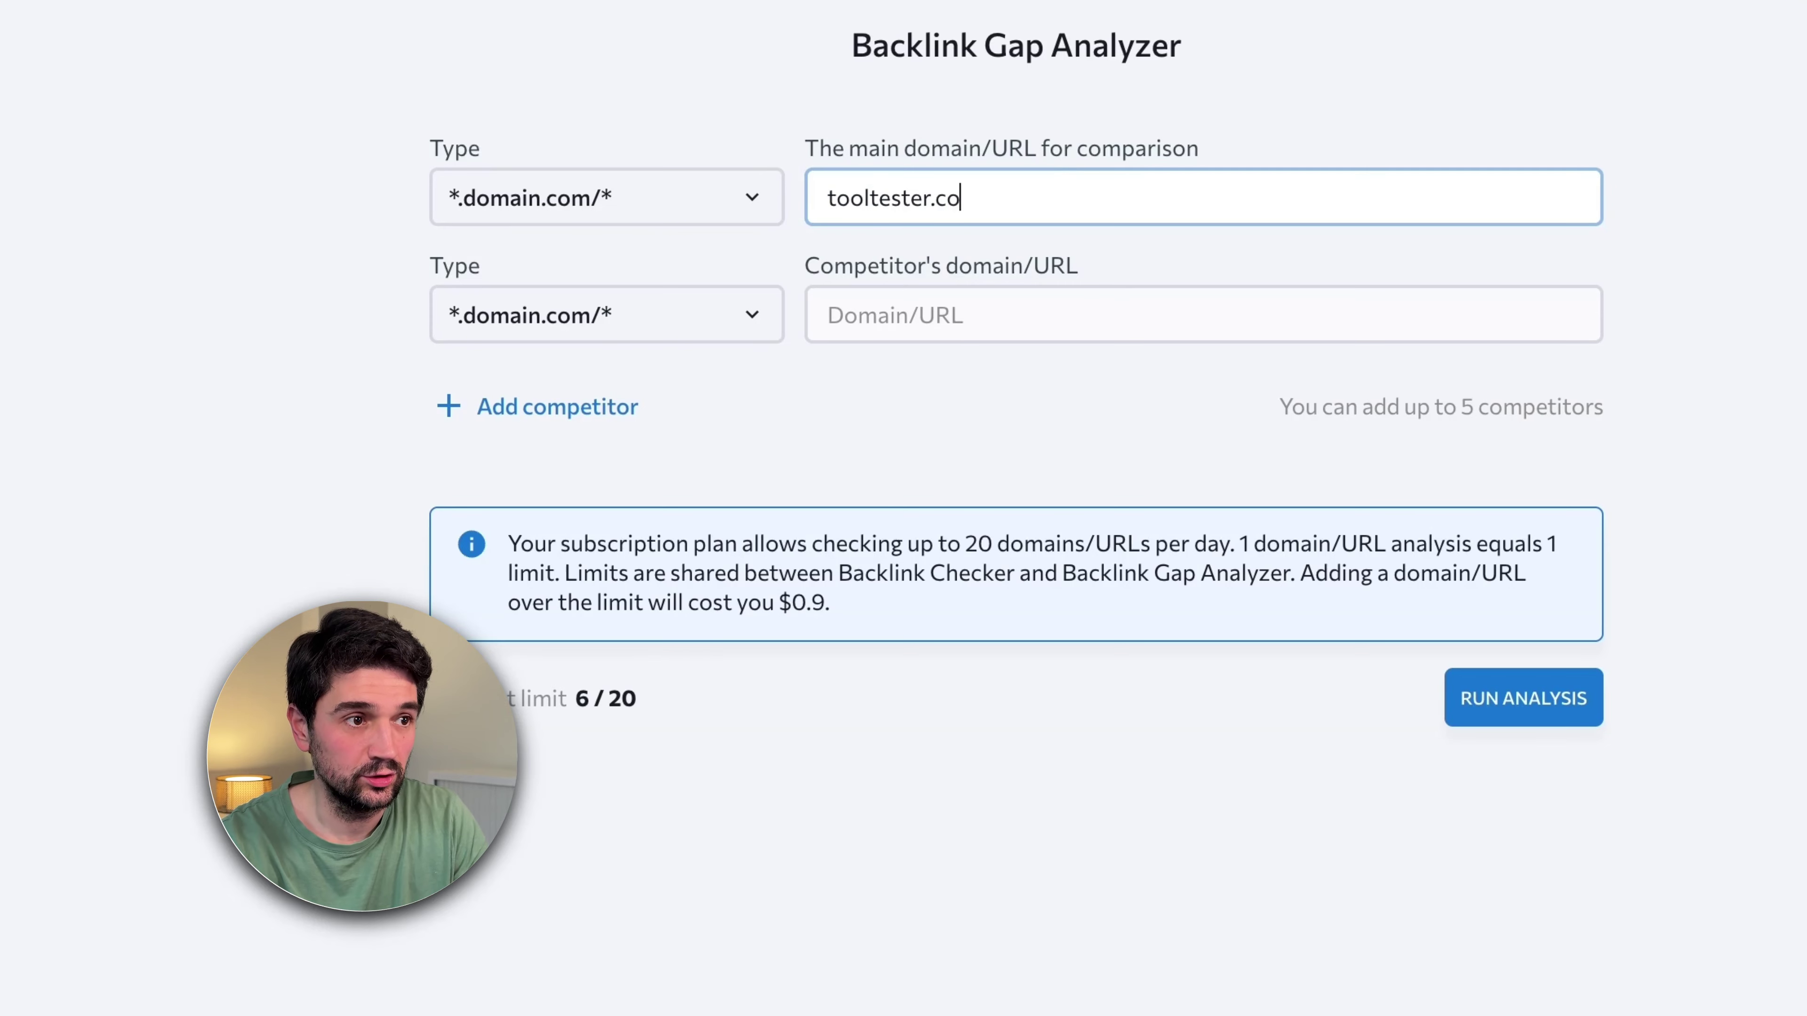
{"action": "type", "text": "m"}
{"action": "left_click", "coordinate": [1229, 295]}
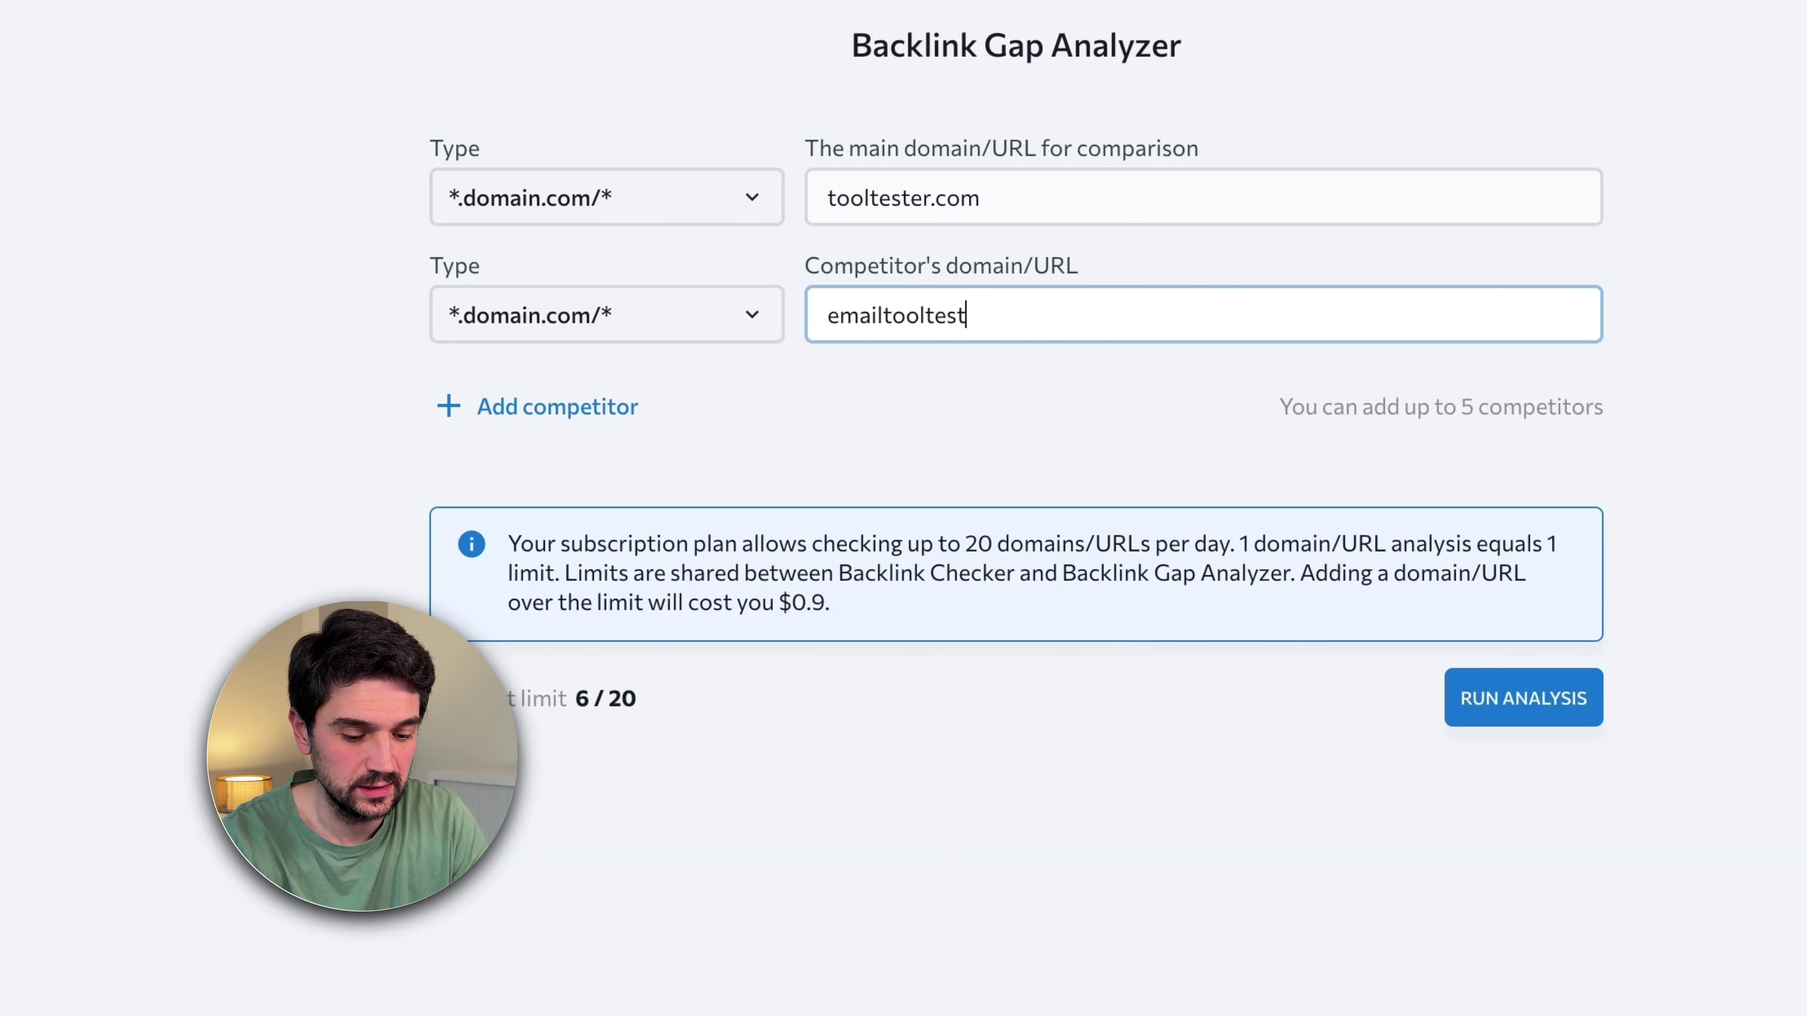
{"action": "type", "text": "emailtooltester.com"}
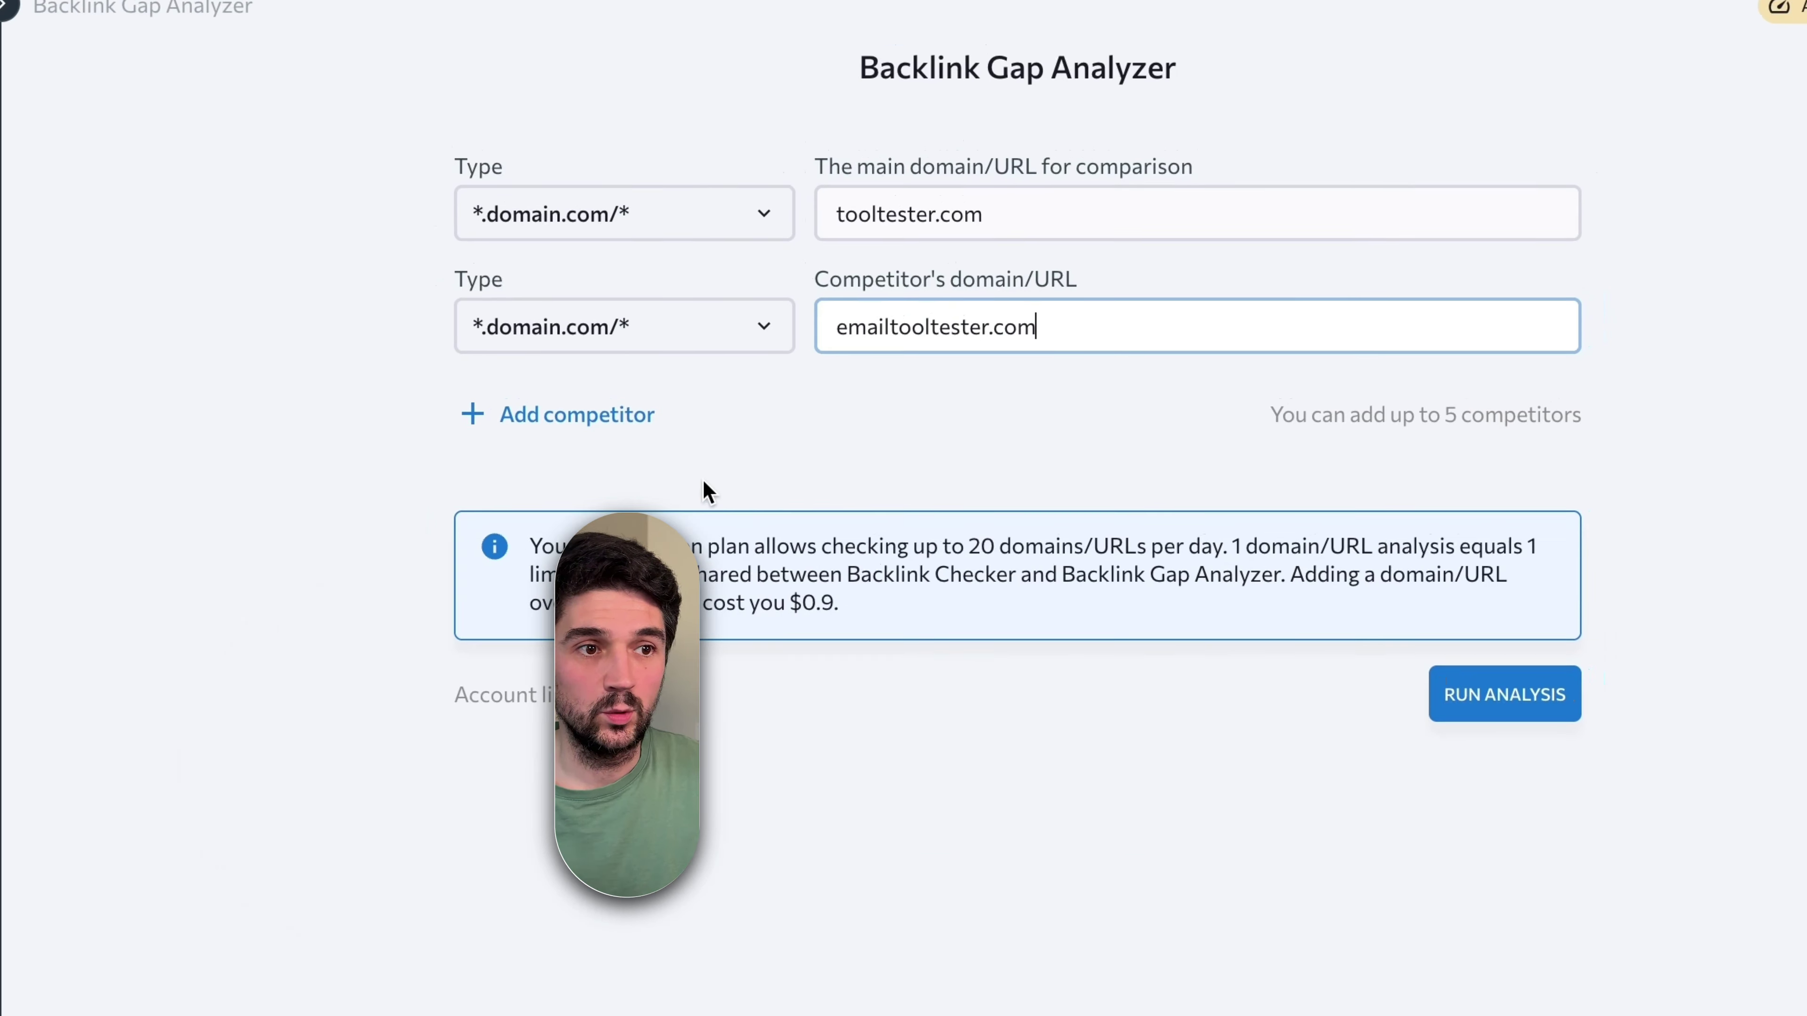
{"action": "key", "text": "Return"}
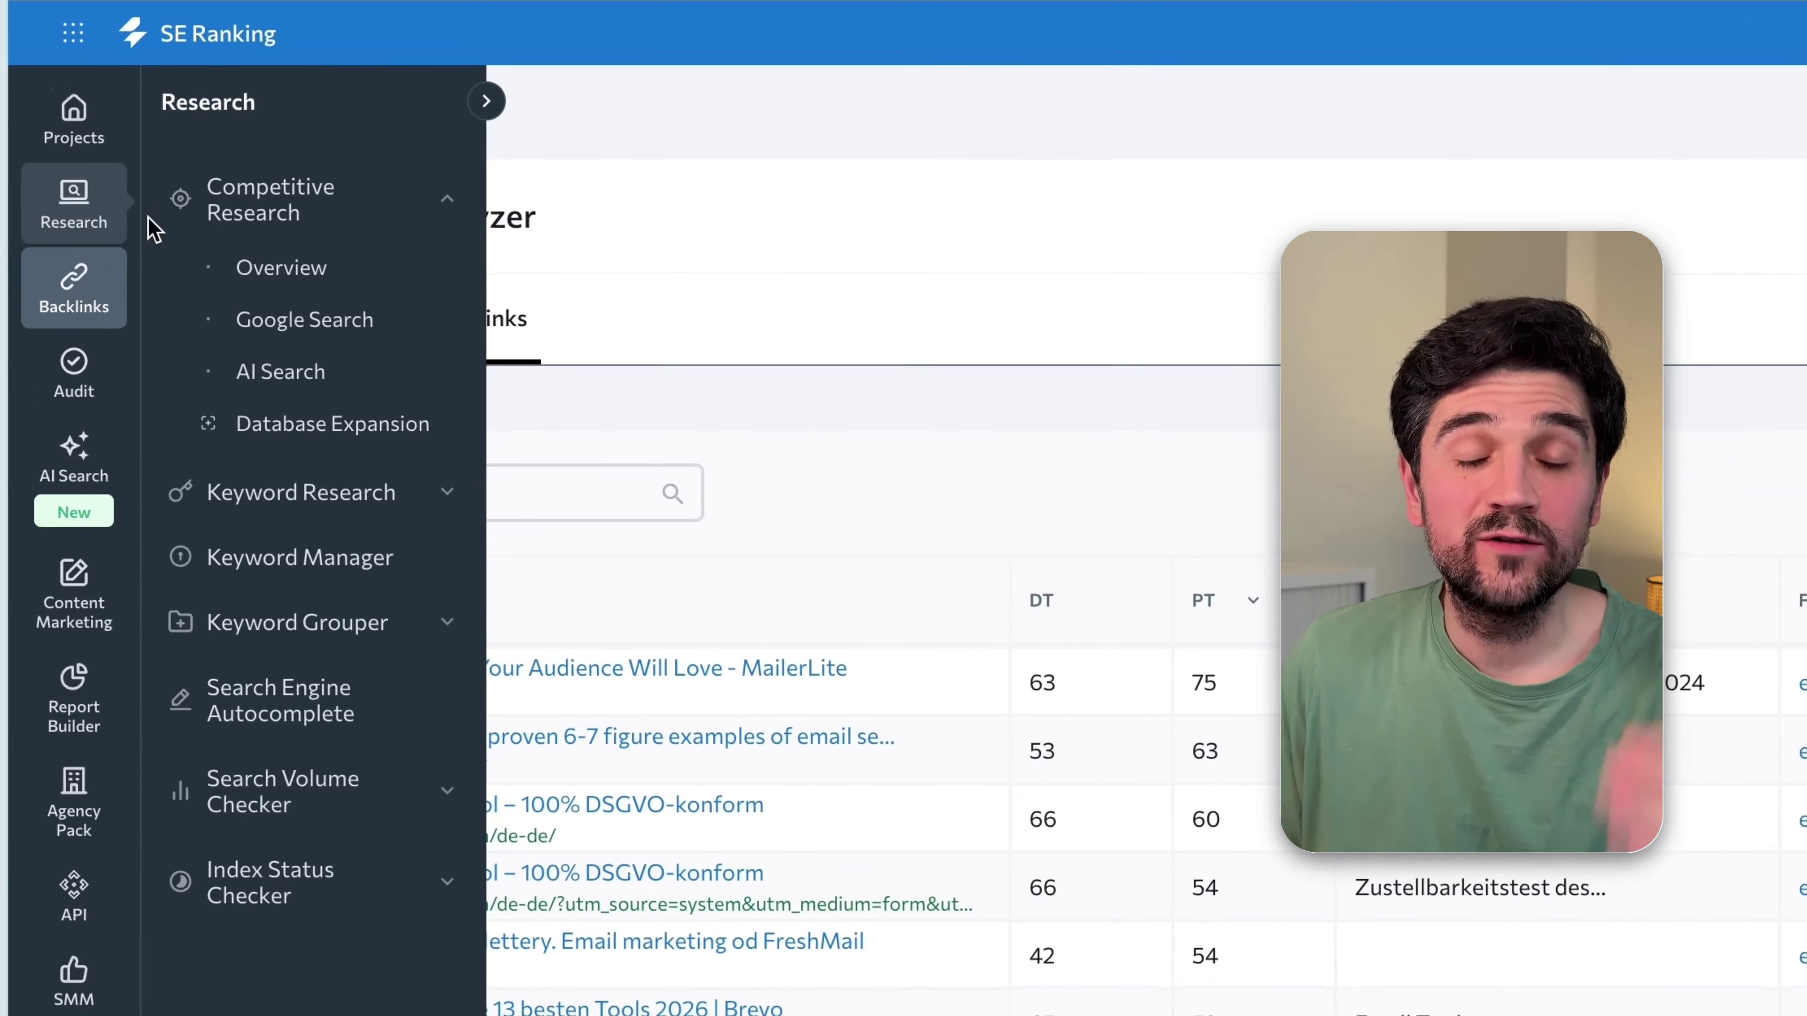
- Run a Competitive Research analysis of tooltester.com for the United States
{"action": "left_click", "coordinate": [261, 209]}
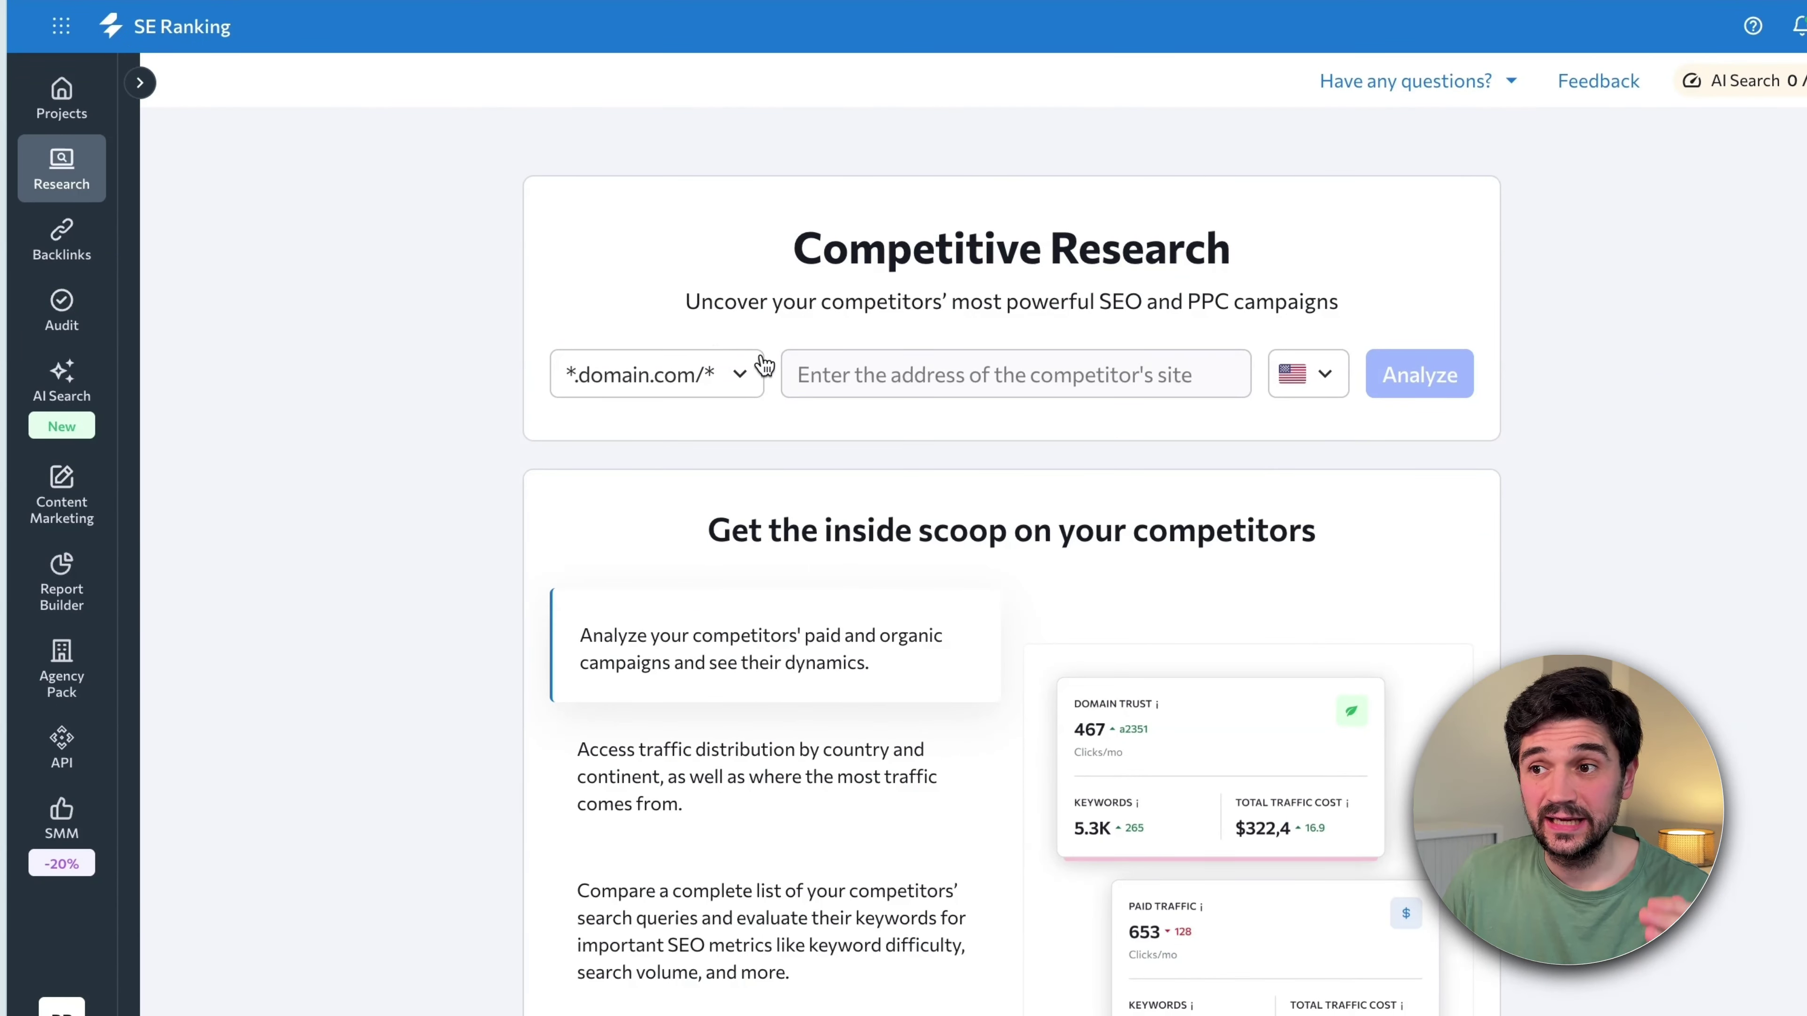
{"action": "left_click", "coordinate": [900, 367]}
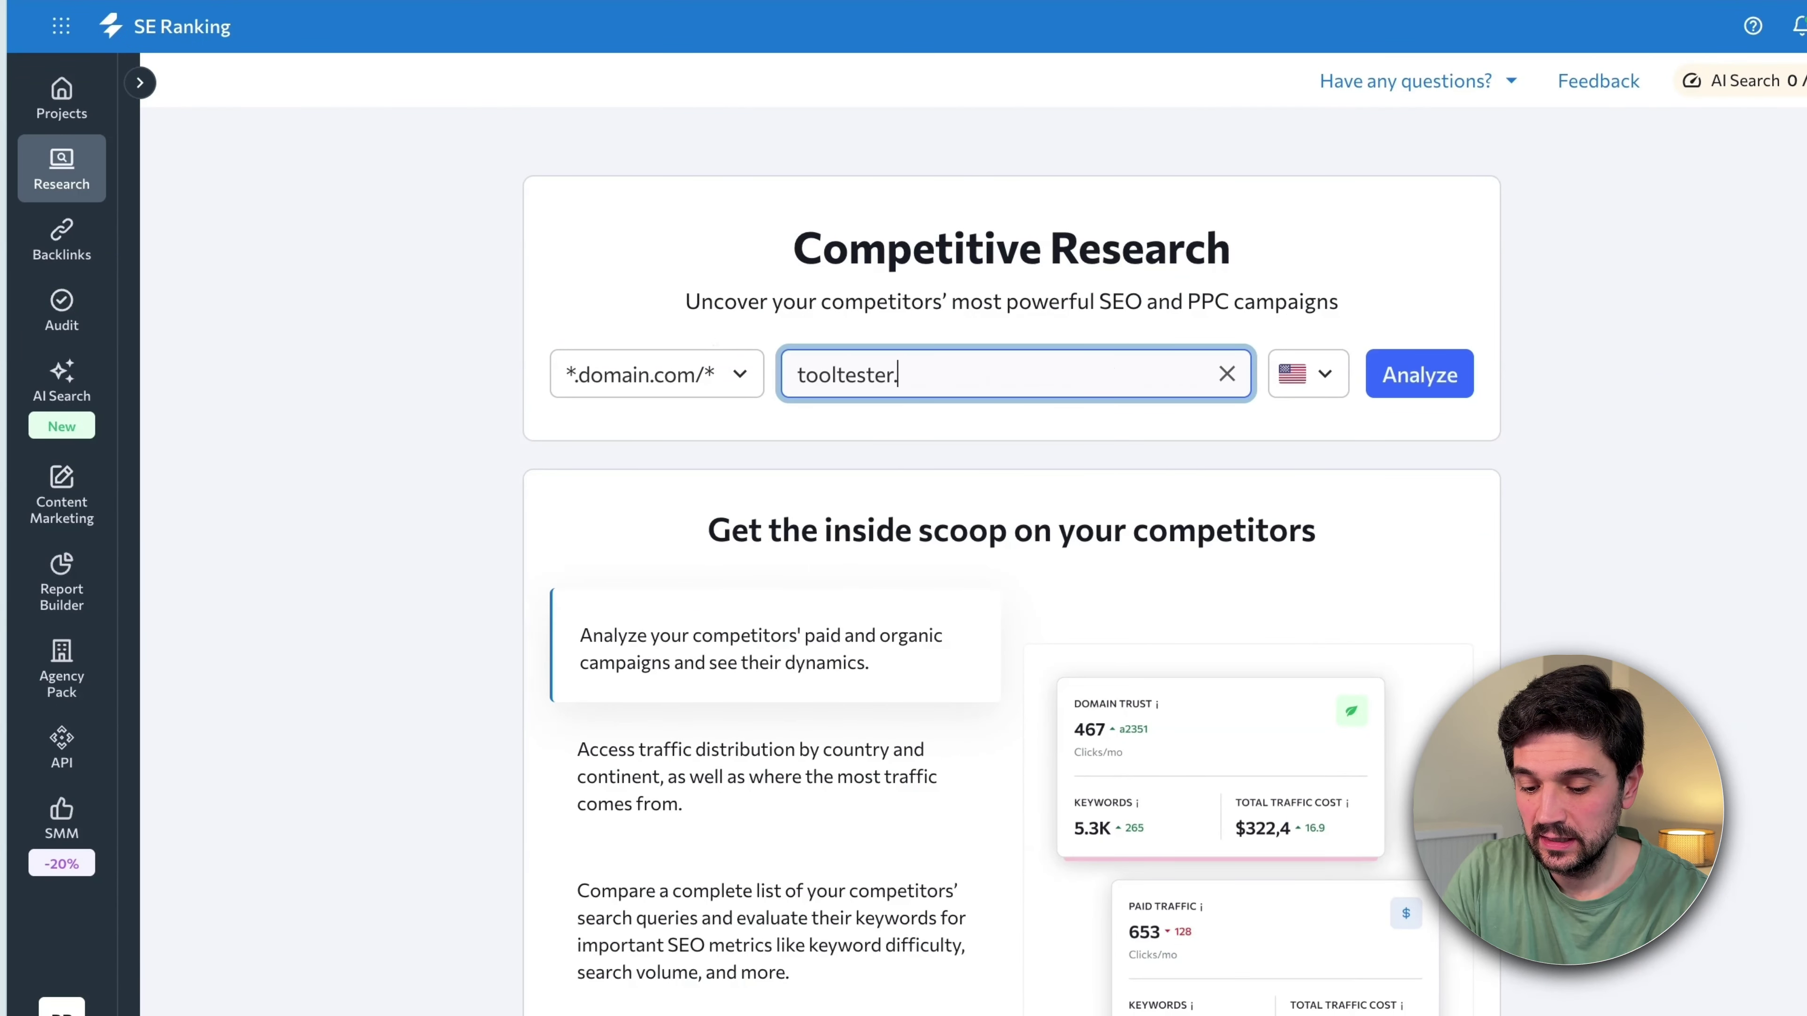
{"action": "left_click", "coordinate": [1444, 379]}
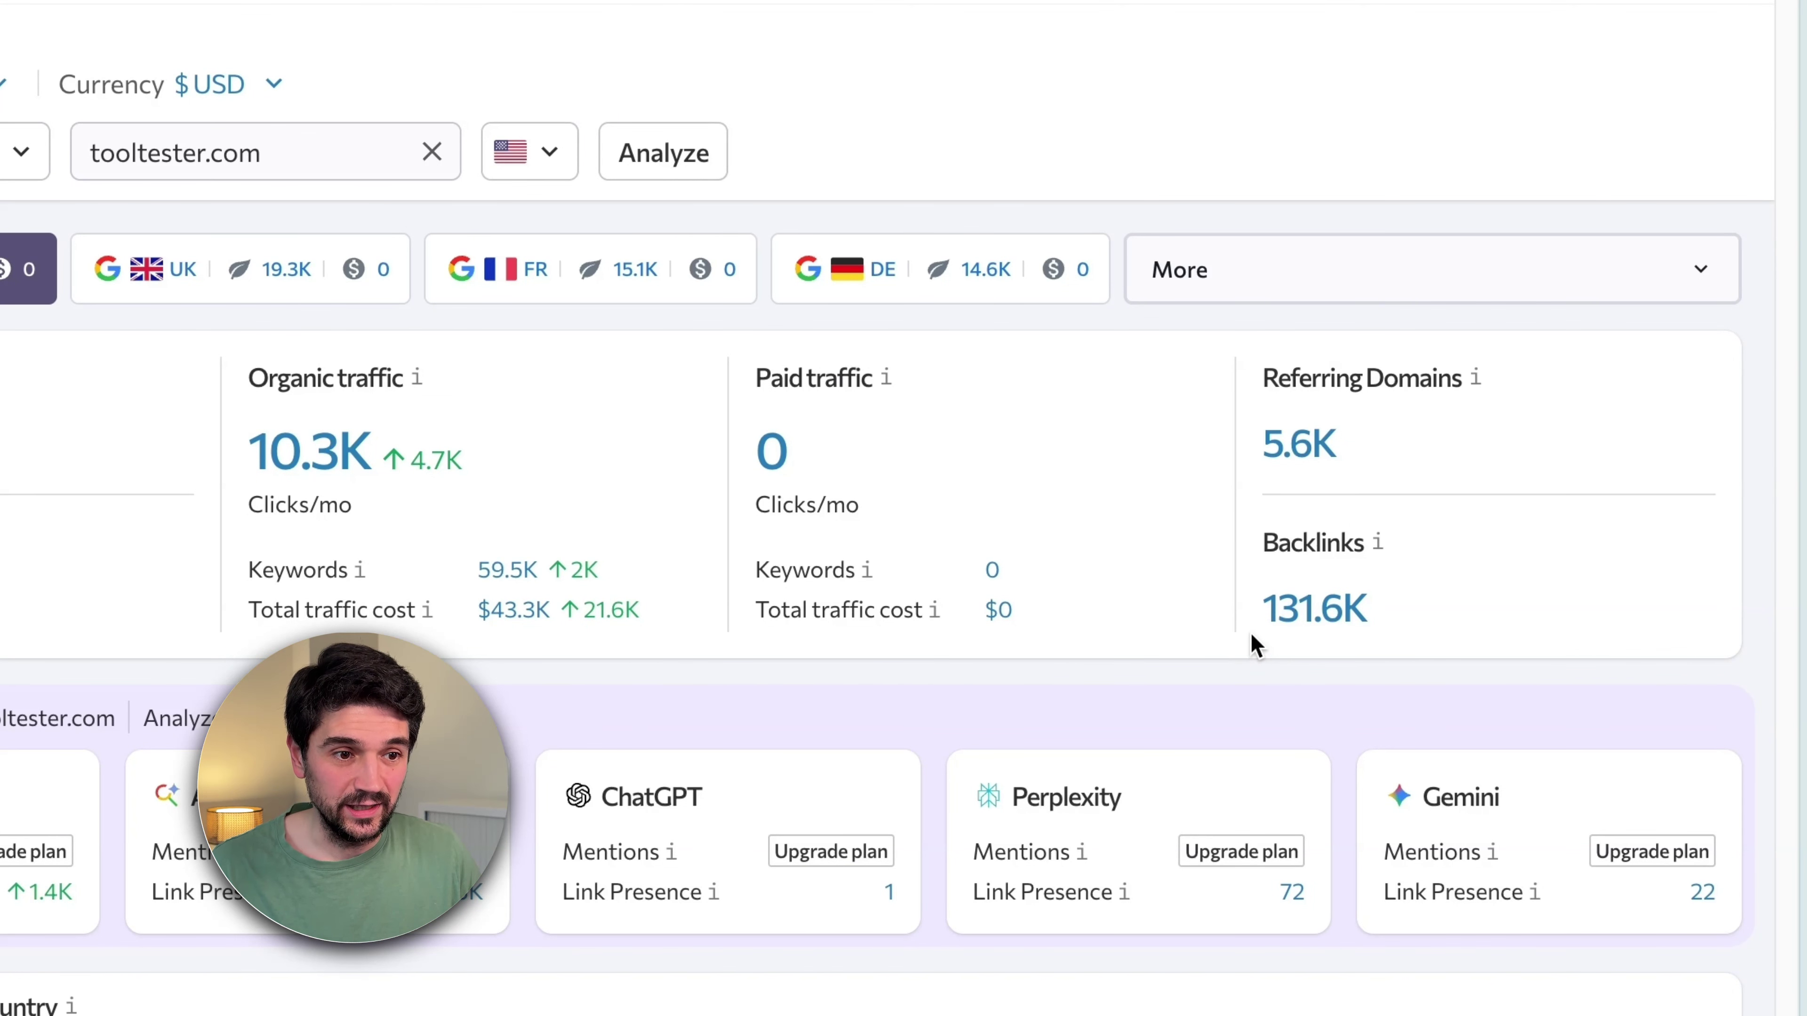
- Review tooltester.com's traffic distribution by country, total traffic trend and organic keywords
{"action": "scroll", "coordinate": [1245, 635], "scroll_direction": "down", "scroll_amount": 5}
{"action": "scroll", "coordinate": [1419, 634], "scroll_direction": "down", "scroll_amount": 5}
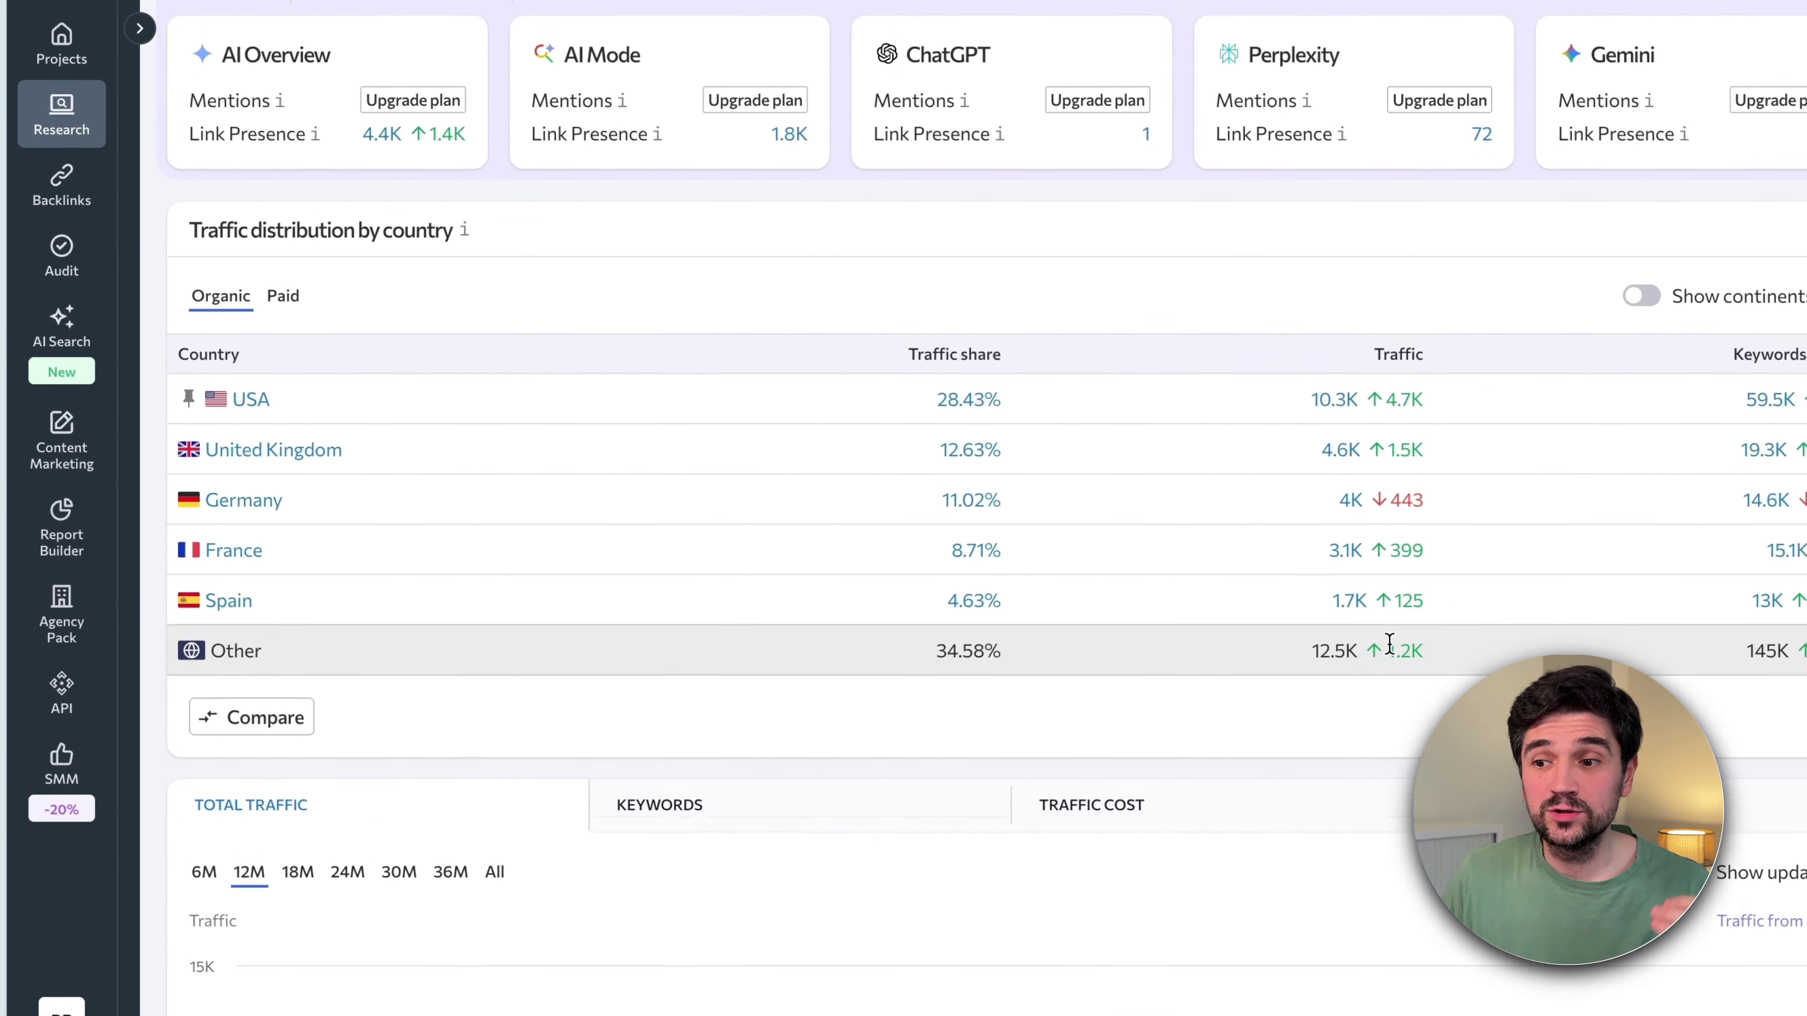
{"action": "scroll", "coordinate": [1377, 649], "scroll_direction": "down", "scroll_amount": 5}
{"action": "scroll", "coordinate": [1373, 645], "scroll_direction": "down", "scroll_amount": 3}
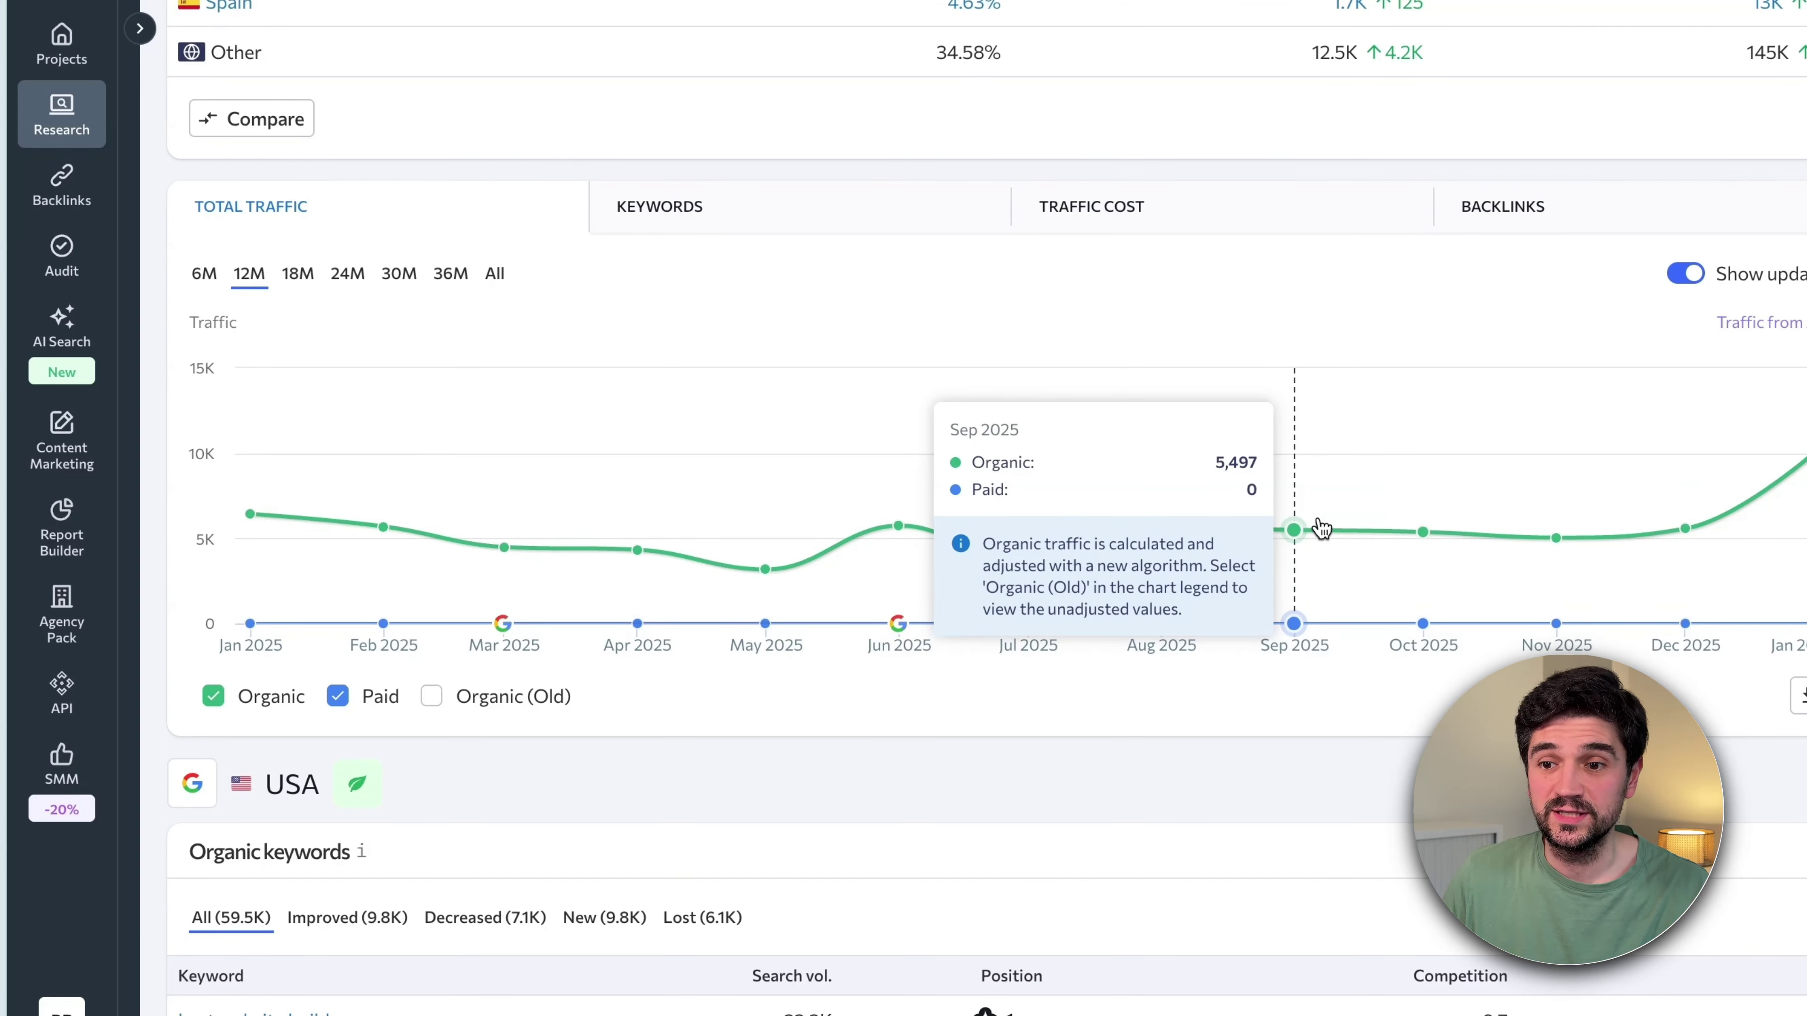
{"action": "scroll", "coordinate": [1232, 519], "scroll_direction": "down", "scroll_amount": 10}
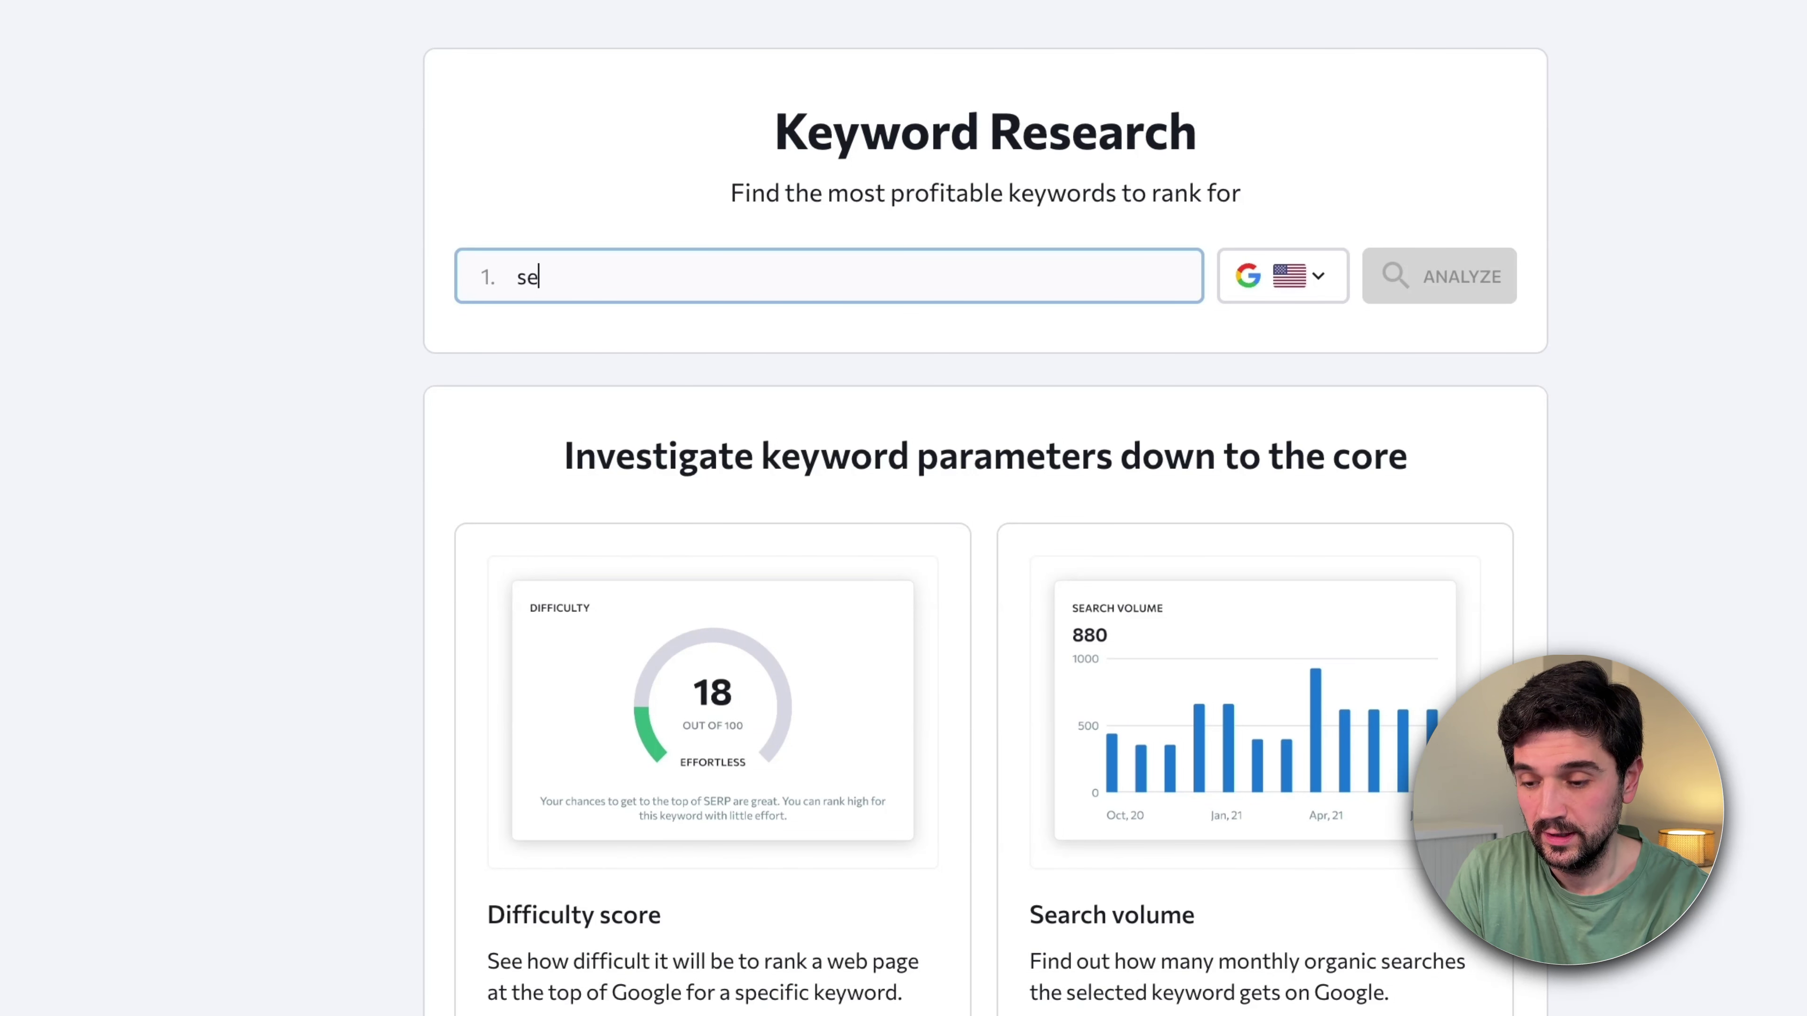
- Analyze the keyword "seo tools" in Keyword Research with the United States as the target country
{"action": "type", "text": "s"}
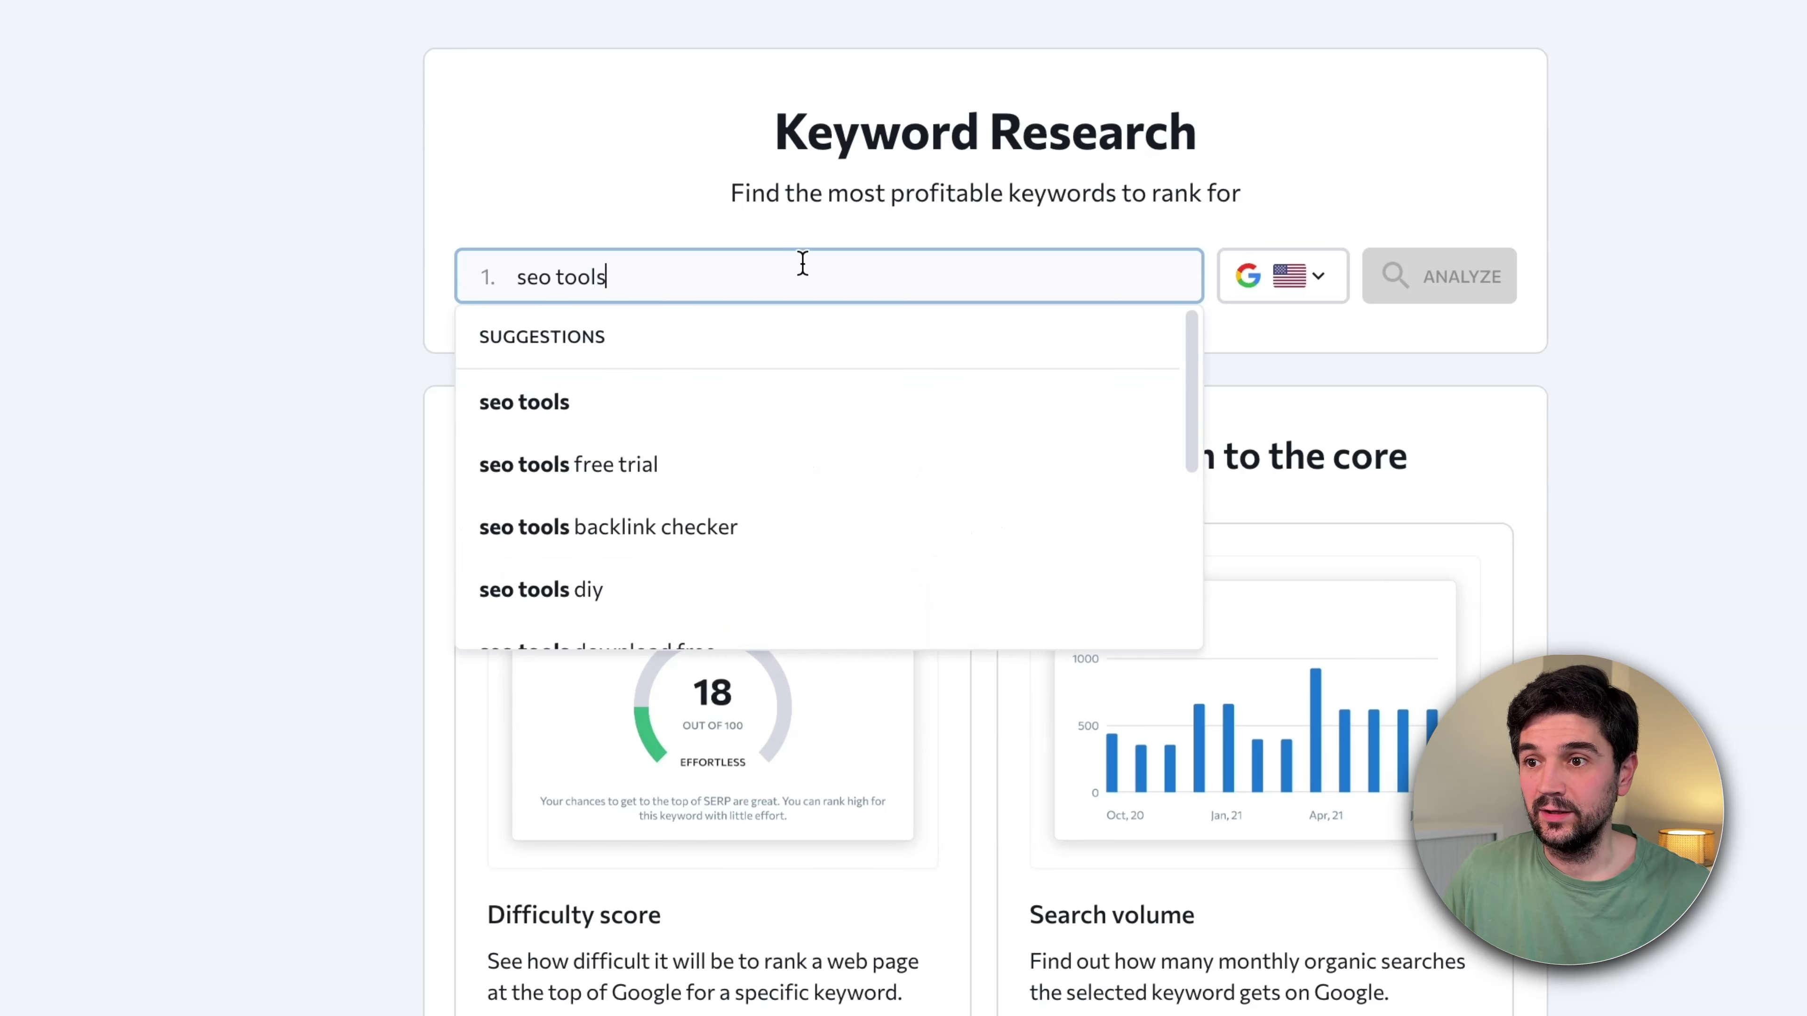
{"action": "left_click", "coordinate": [1008, 393]}
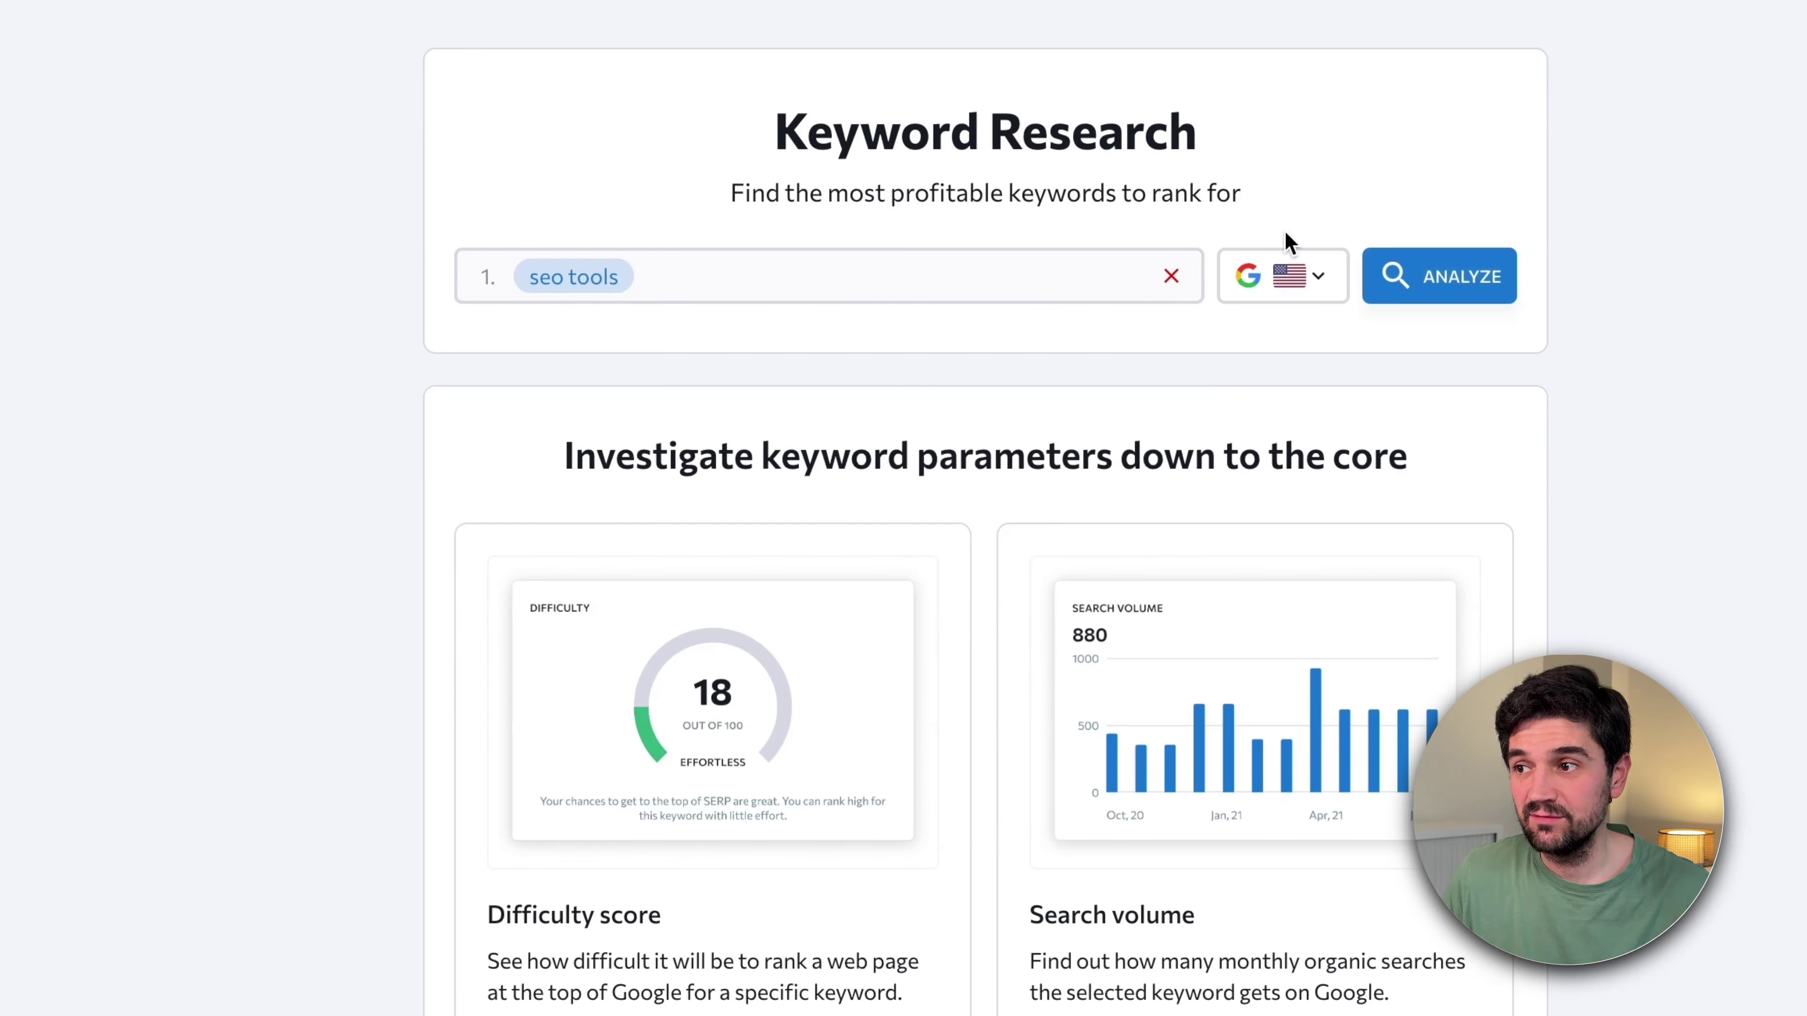
{"action": "left_click", "coordinate": [1325, 281]}
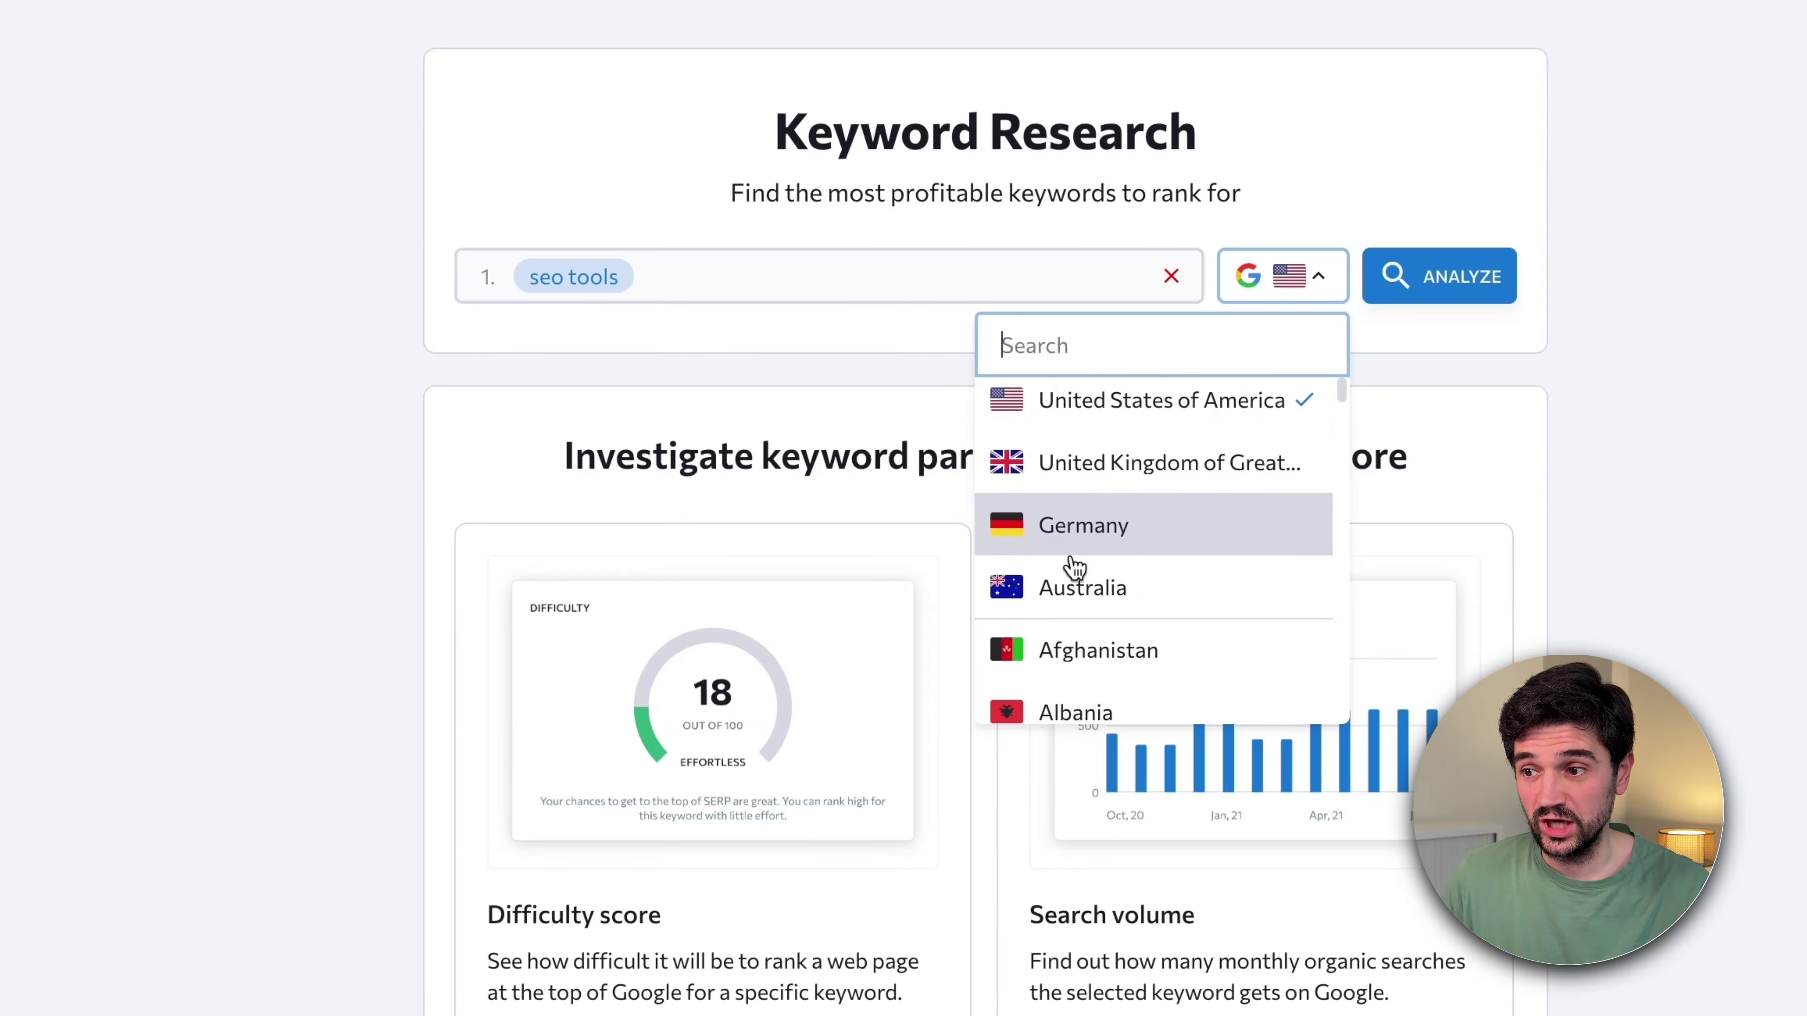
{"action": "scroll", "coordinate": [1068, 569], "scroll_direction": "down", "scroll_amount": 5}
{"action": "scroll", "coordinate": [1071, 578], "scroll_direction": "down", "scroll_amount": 3}
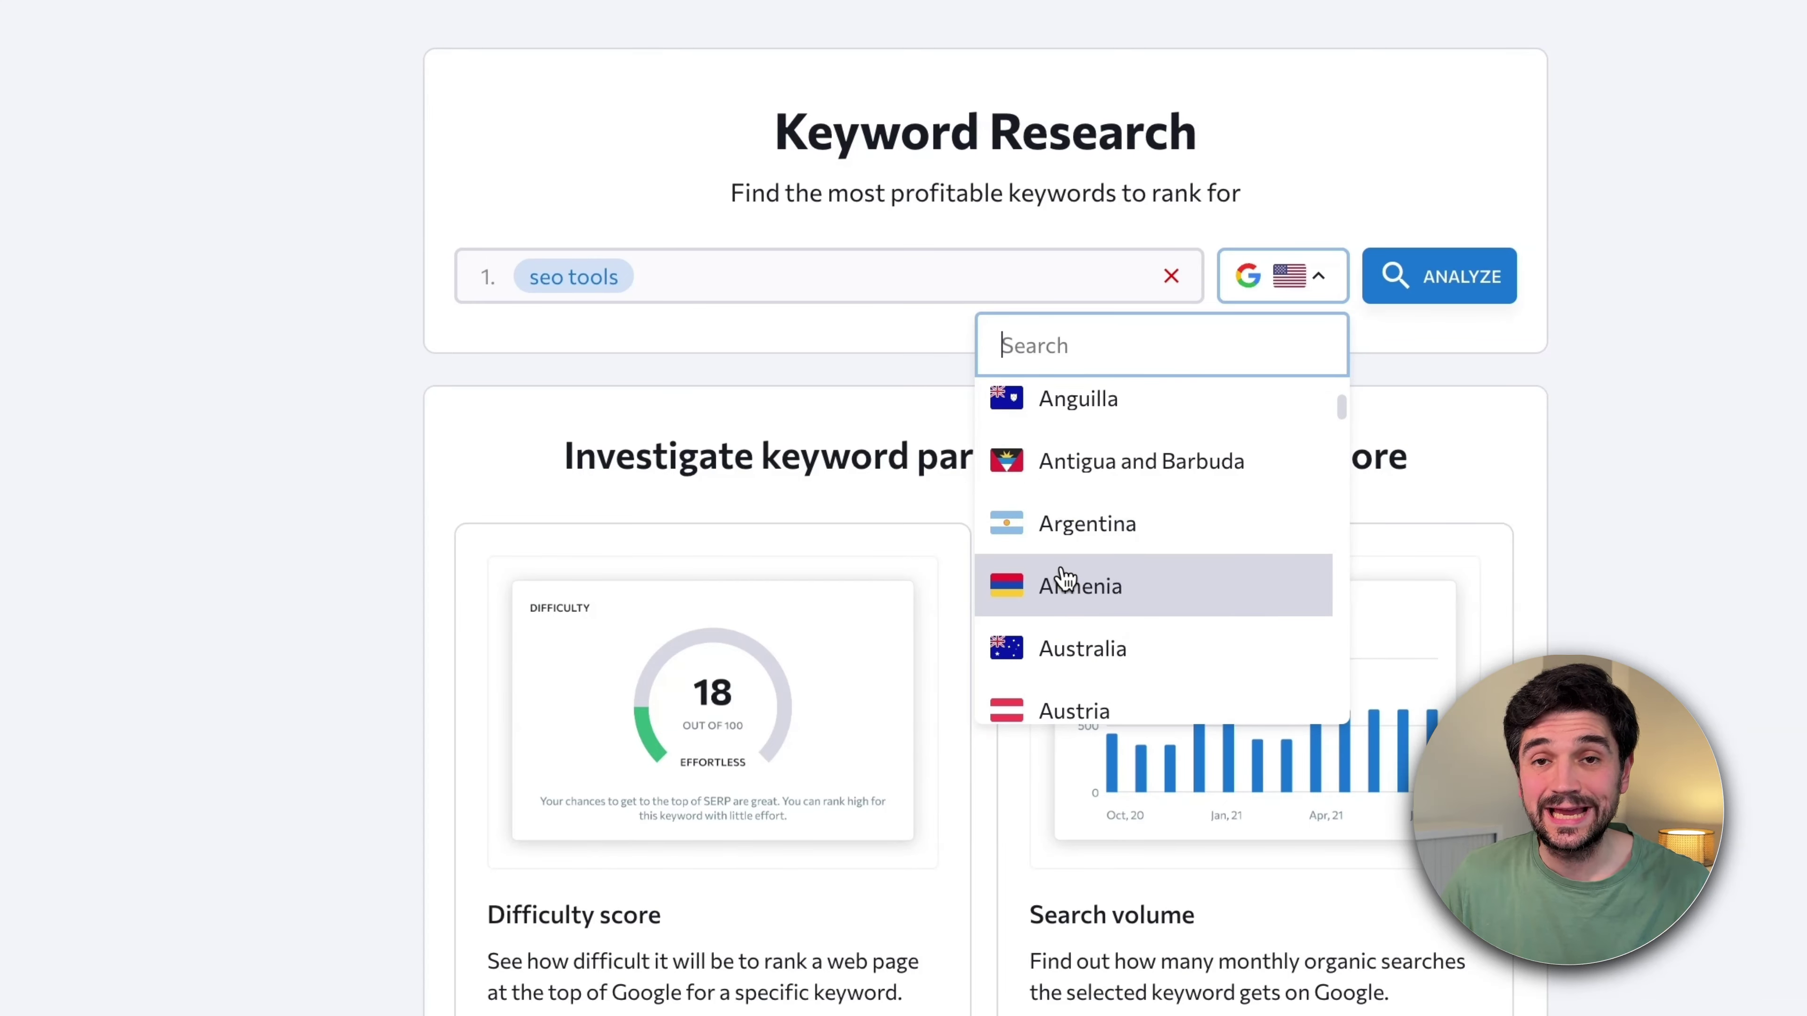
{"action": "left_click", "coordinate": [1487, 280]}
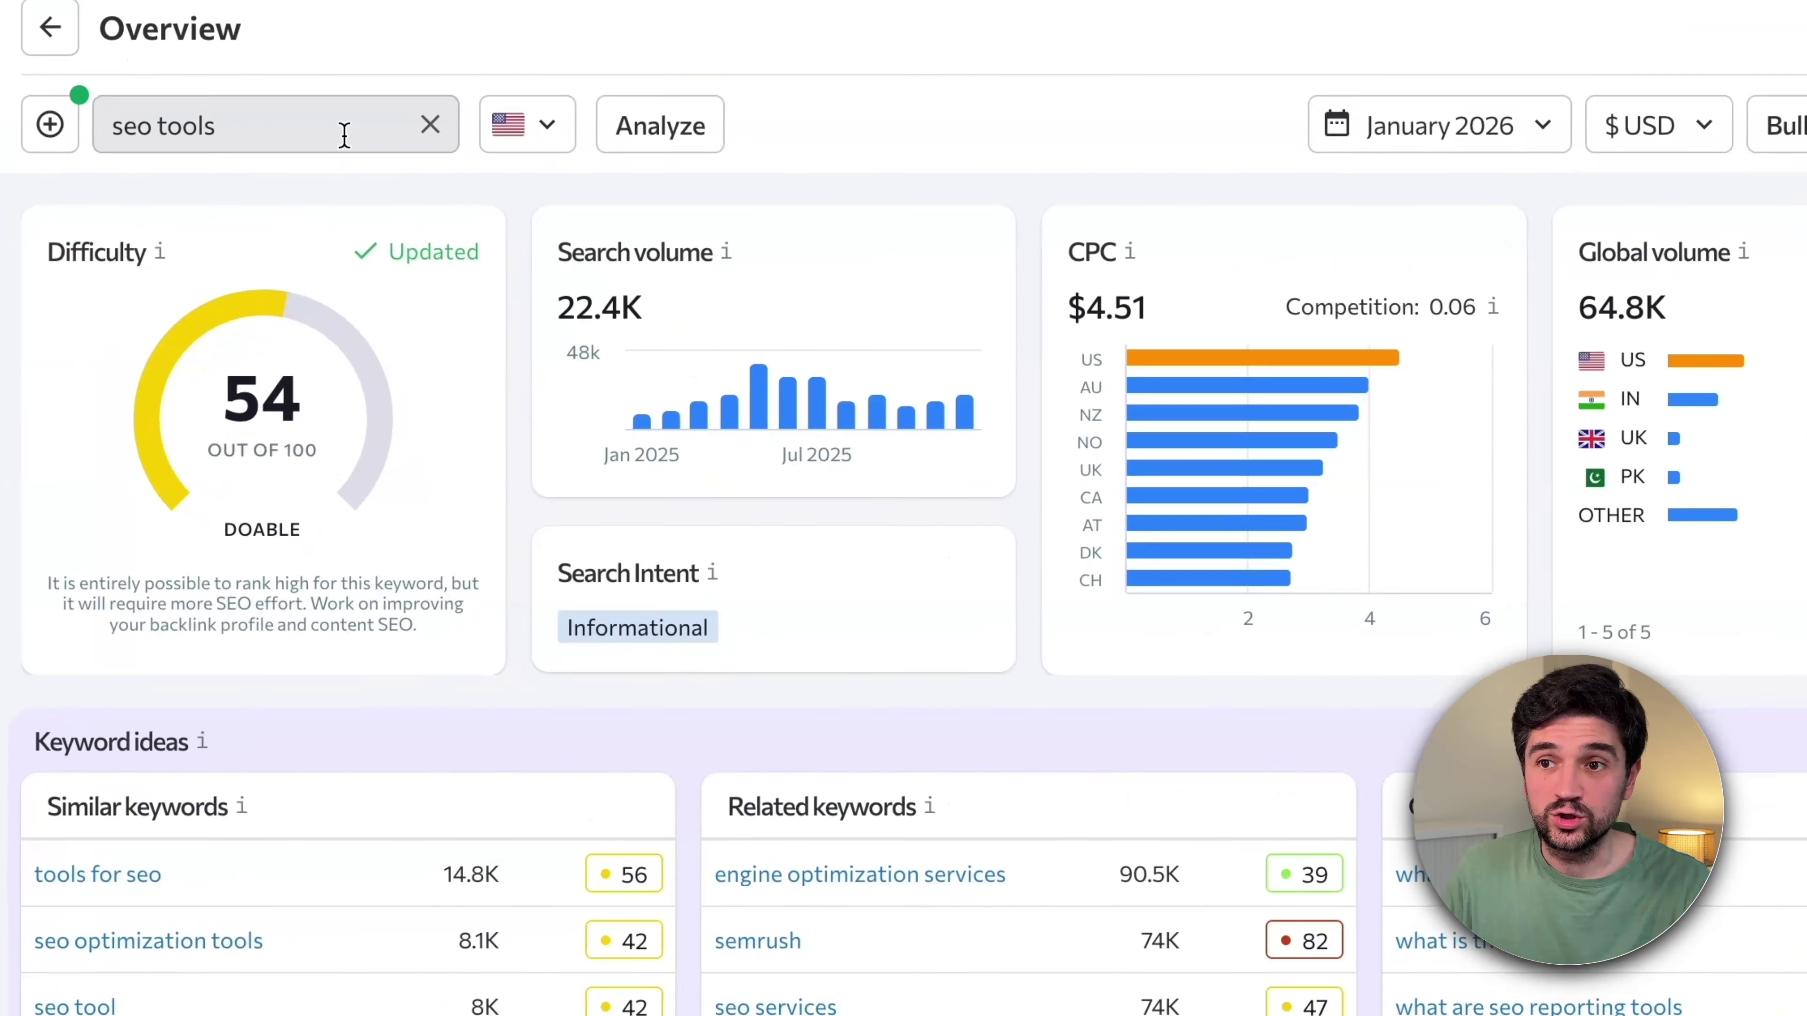
- Review the keyword ideas for "seo tools" and open the detailed report of similar keywords
{"action": "scroll", "coordinate": [341, 132], "scroll_direction": "up", "scroll_amount": 1}
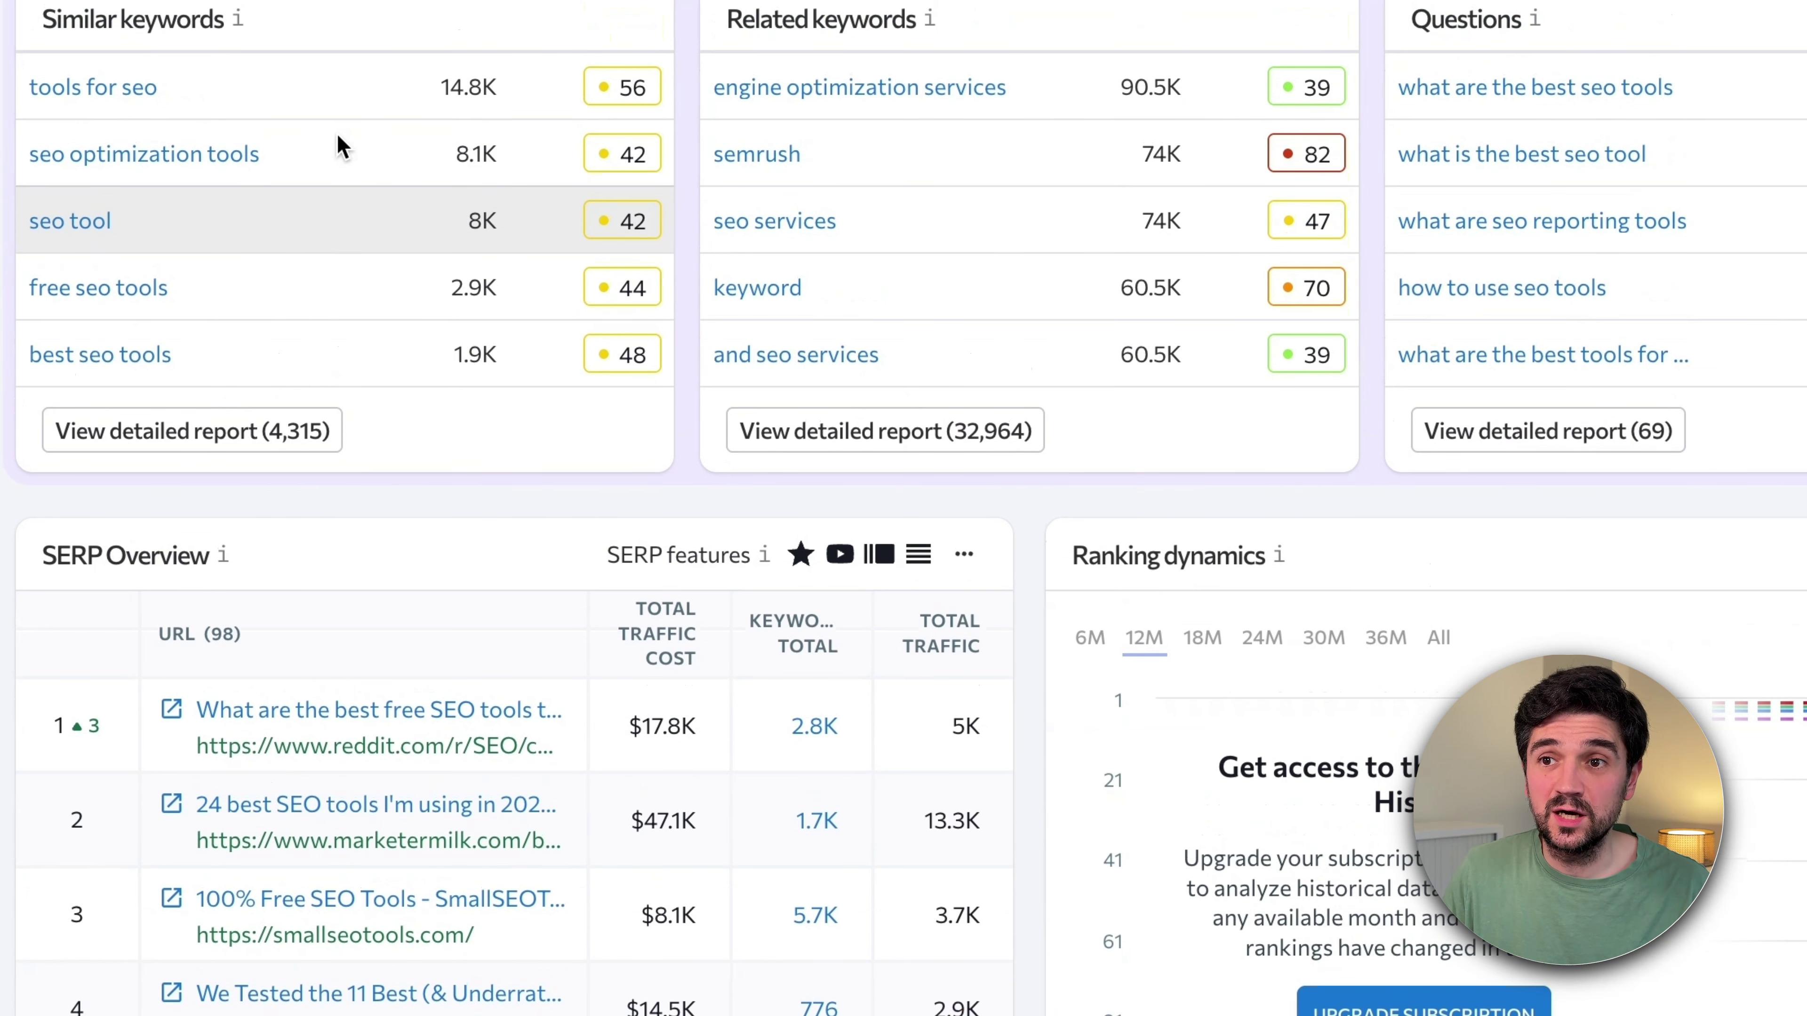
{"action": "scroll", "coordinate": [337, 137], "scroll_direction": "up", "scroll_amount": 1}
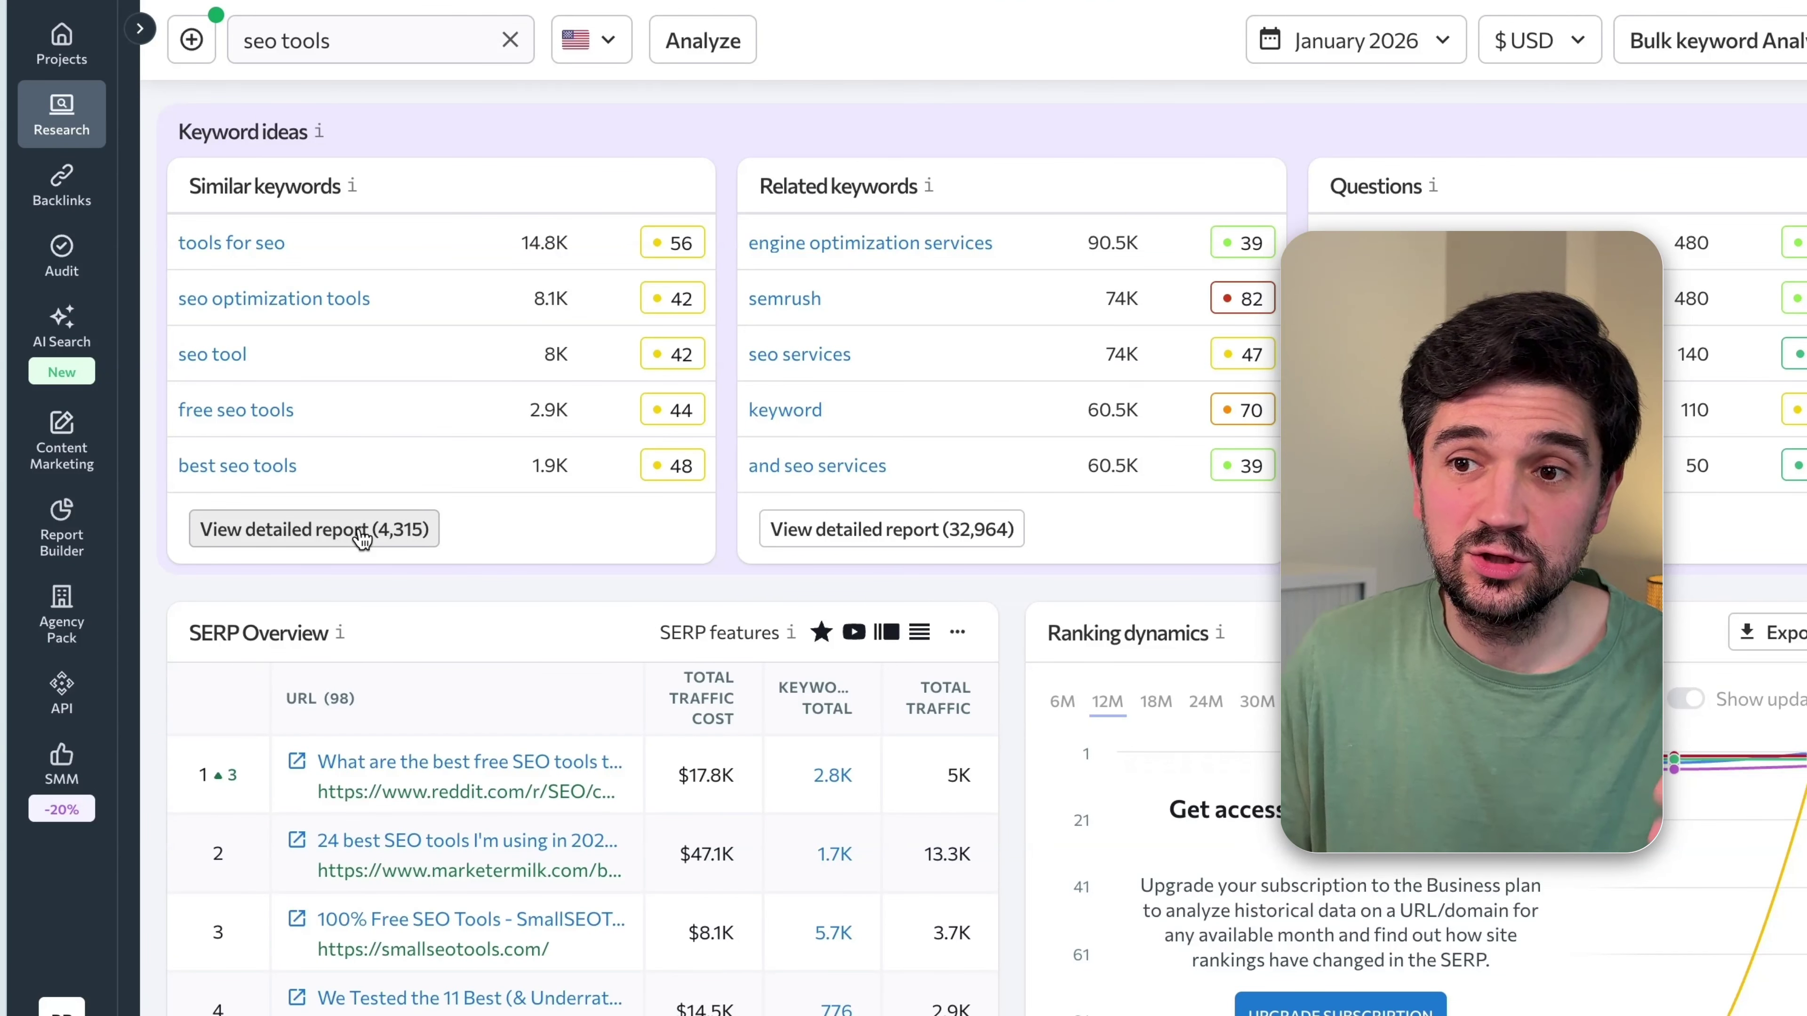
{"action": "left_click", "coordinate": [362, 539]}
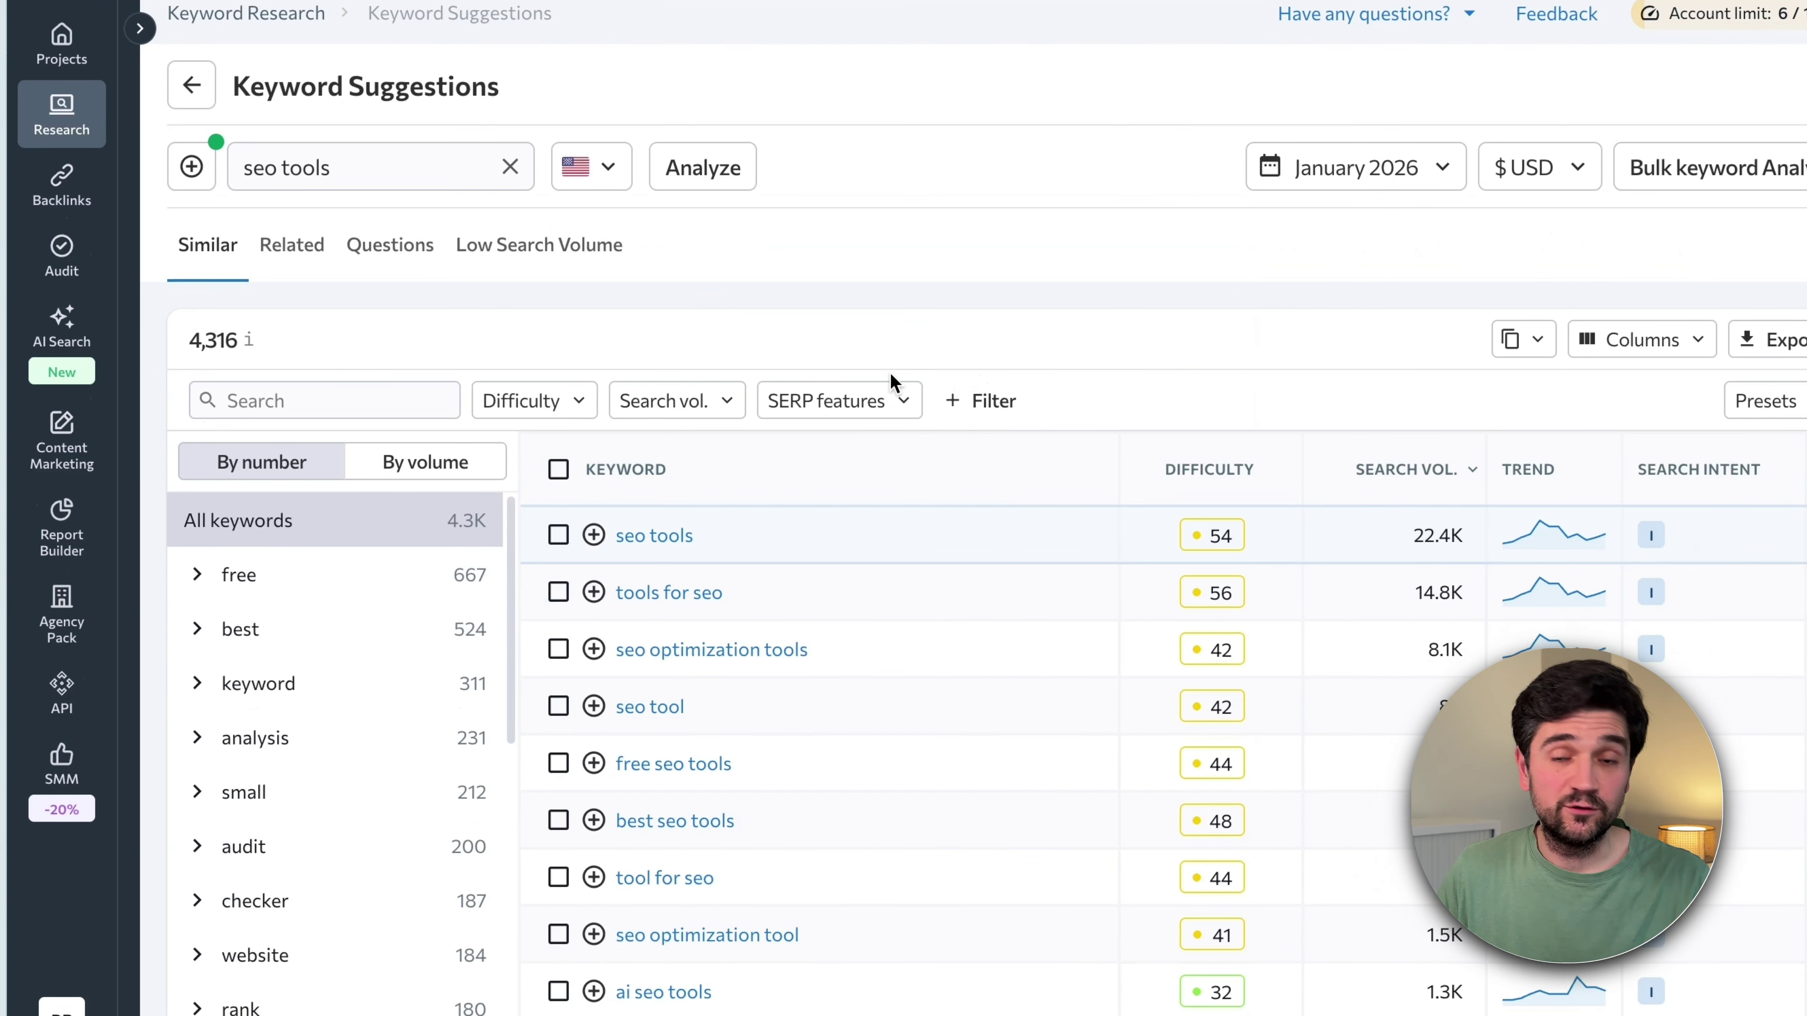
- Filter the similar keywords to a difficulty of up to 50 and a search volume from 700
{"action": "scroll", "coordinate": [712, 442], "scroll_direction": "down", "scroll_amount": 2}
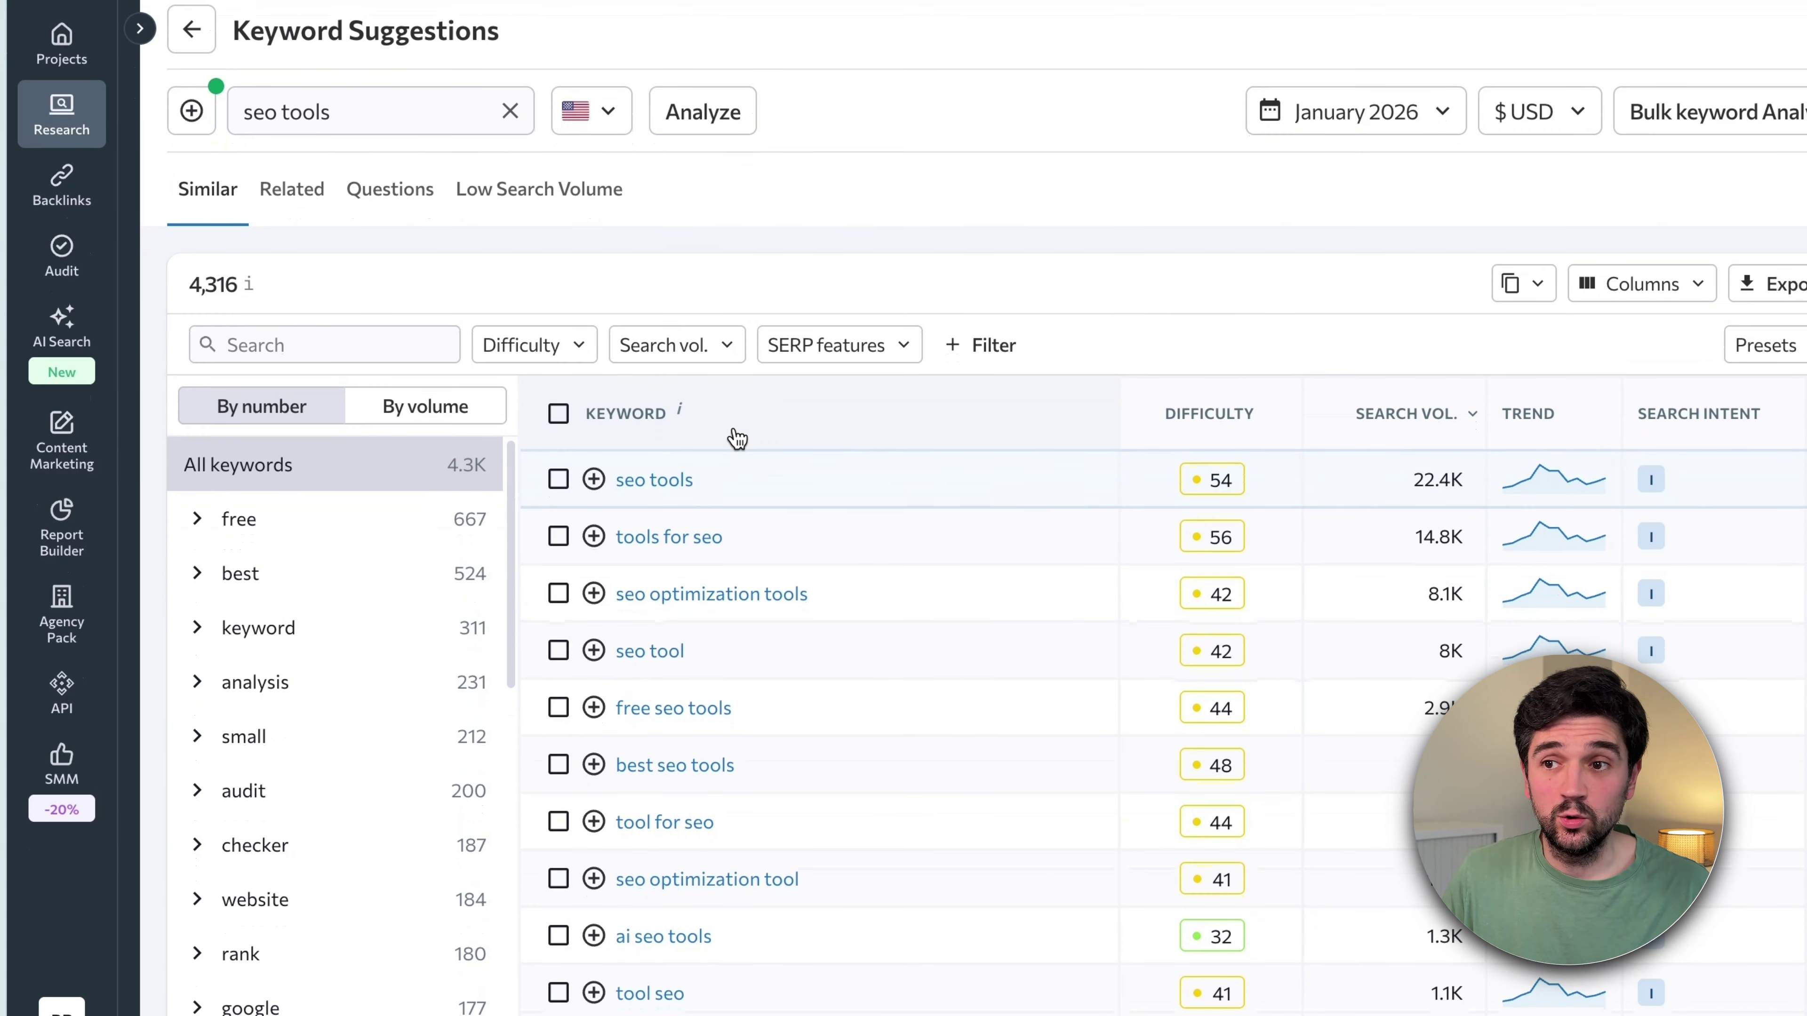
{"action": "scroll", "coordinate": [684, 424], "scroll_direction": "down", "scroll_amount": 1}
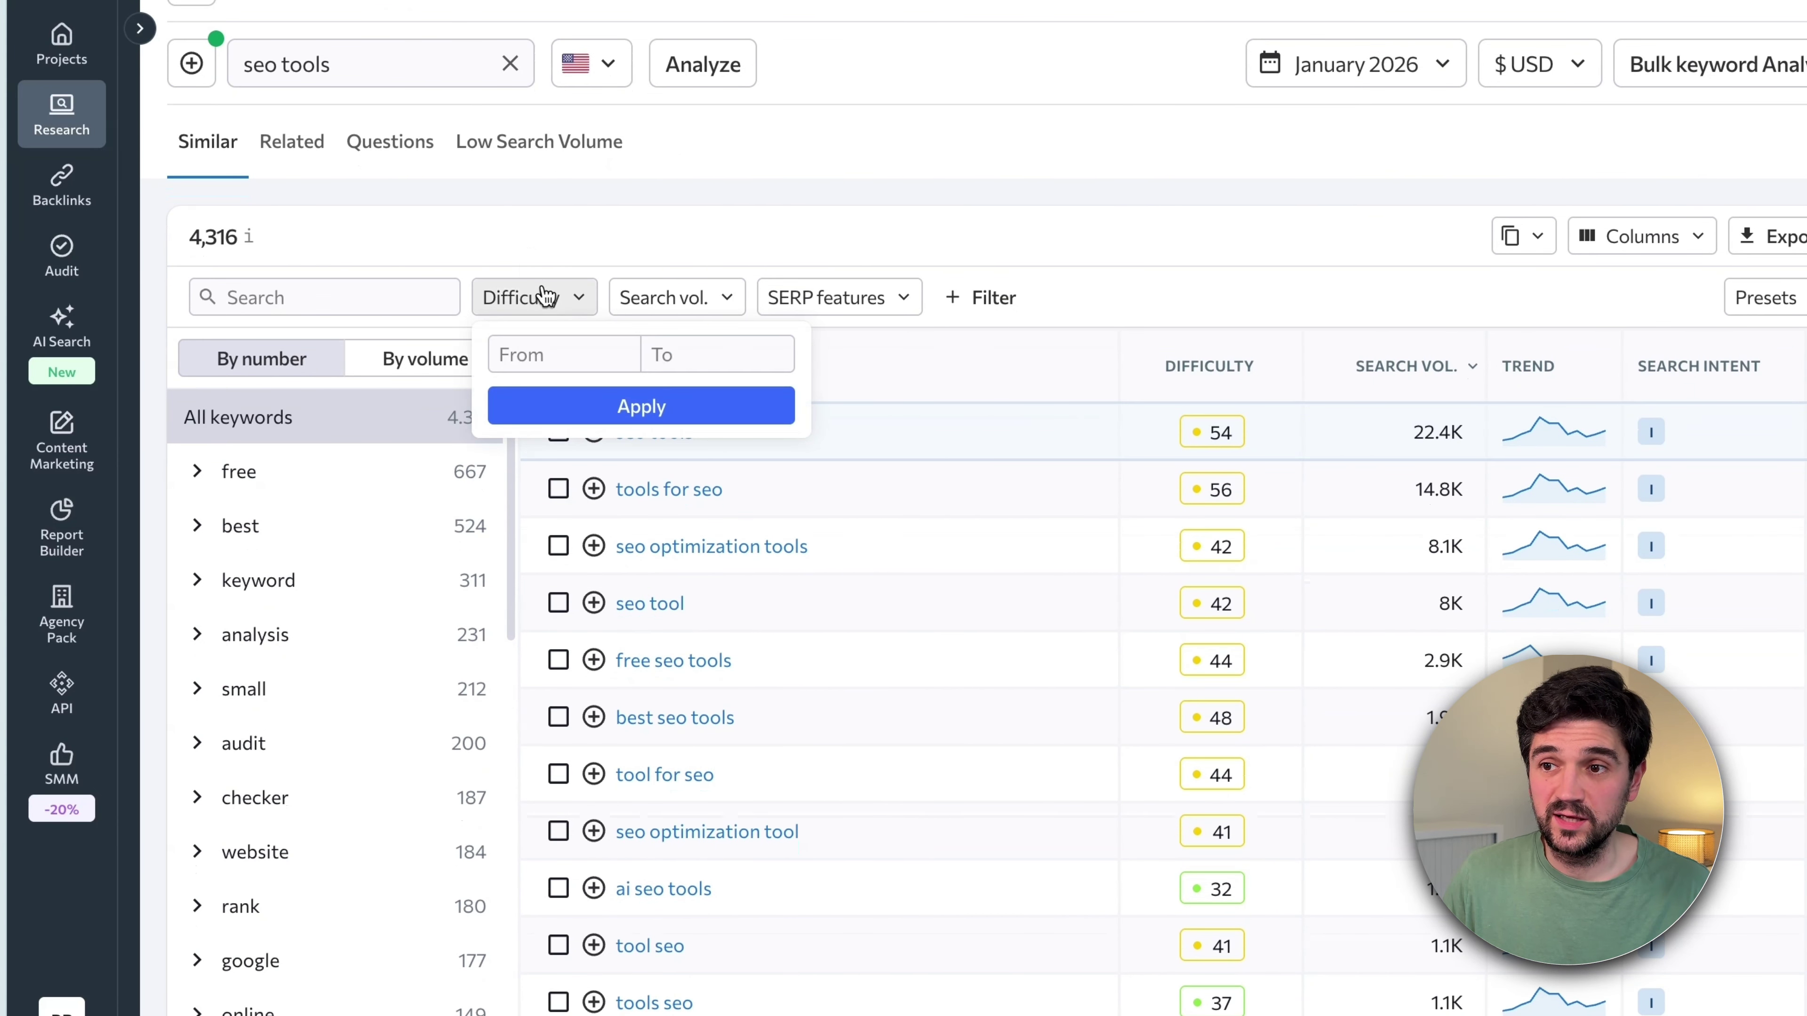
{"action": "left_click", "coordinate": [689, 354]}
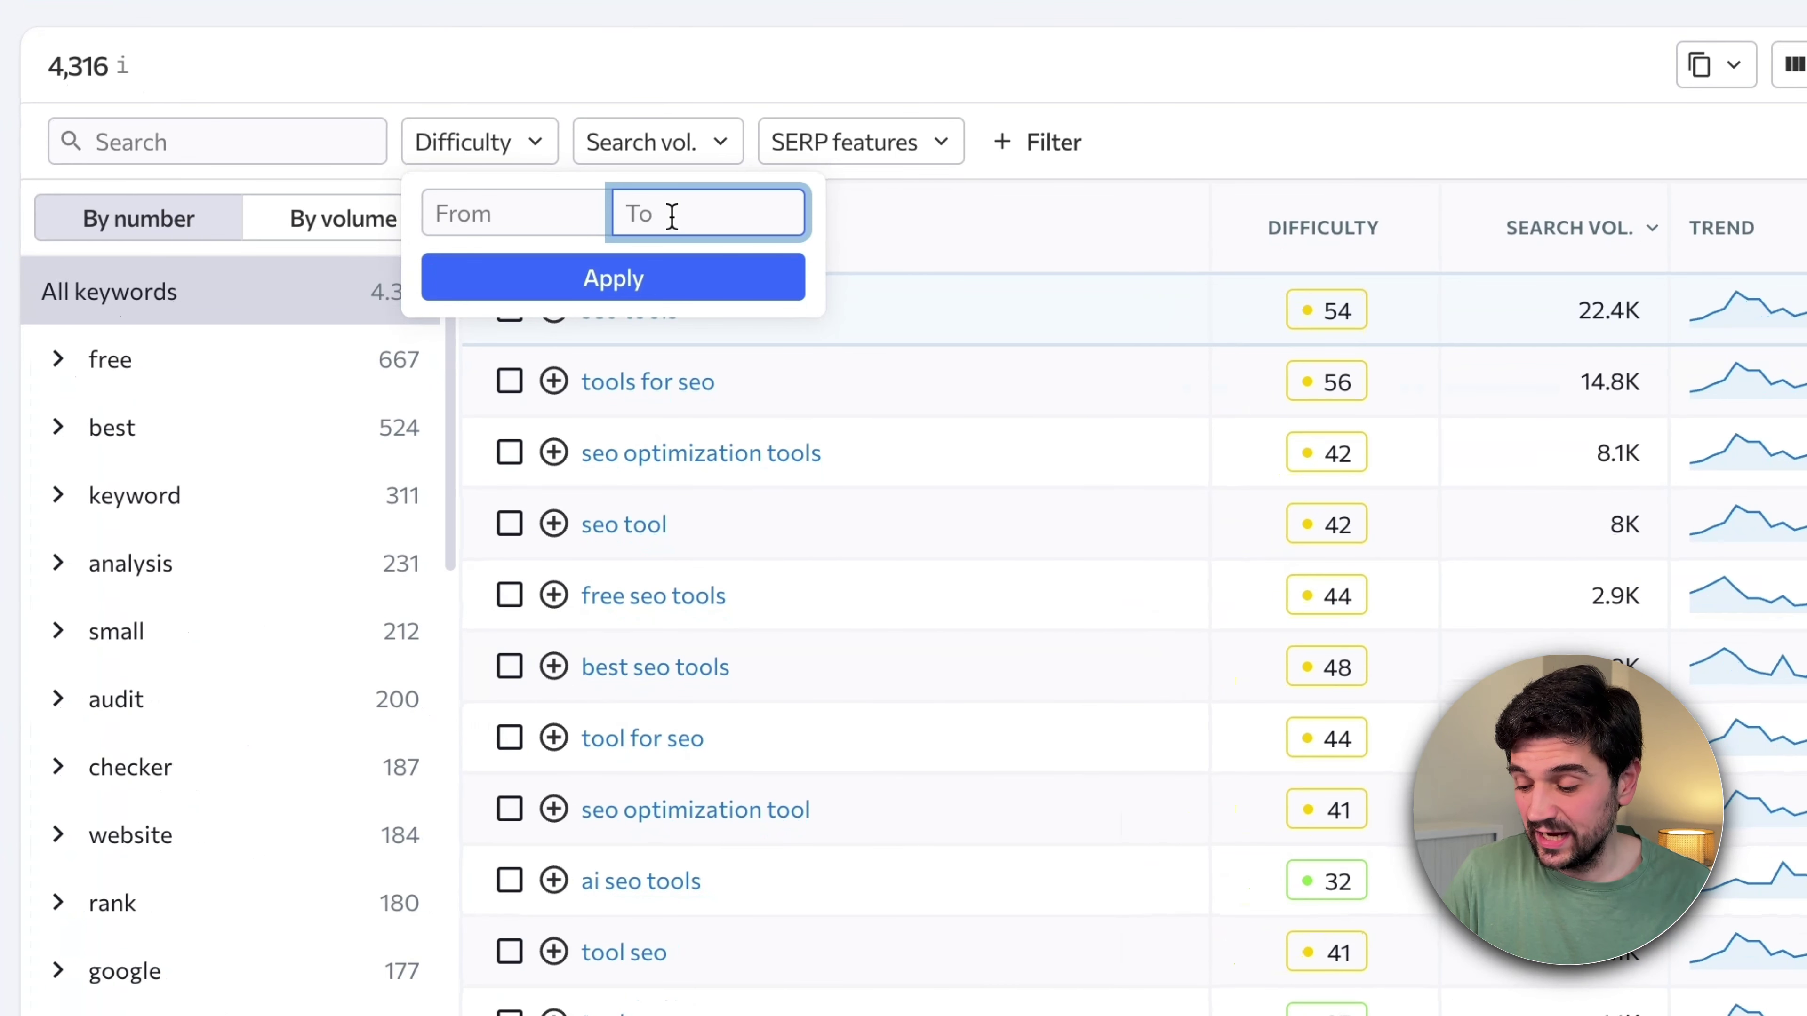
{"action": "left_click", "coordinate": [680, 281]}
{"action": "left_click", "coordinate": [733, 143]}
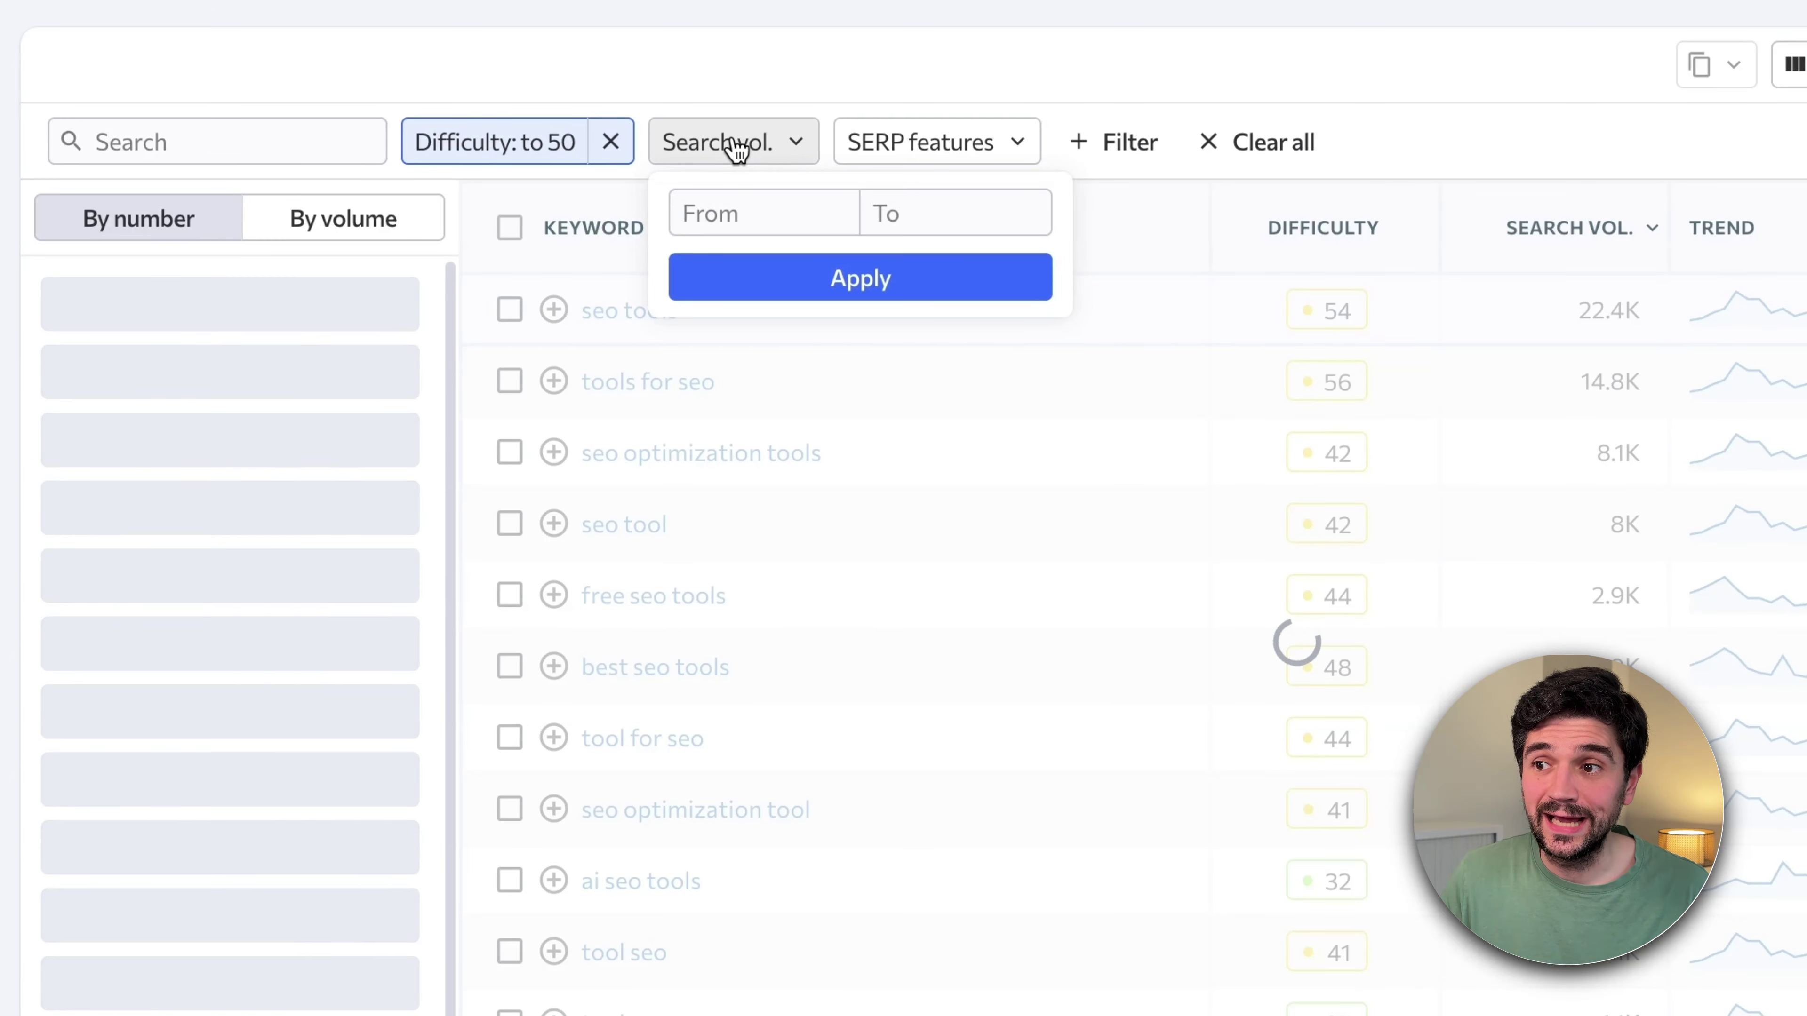
{"action": "left_click", "coordinate": [740, 213]}
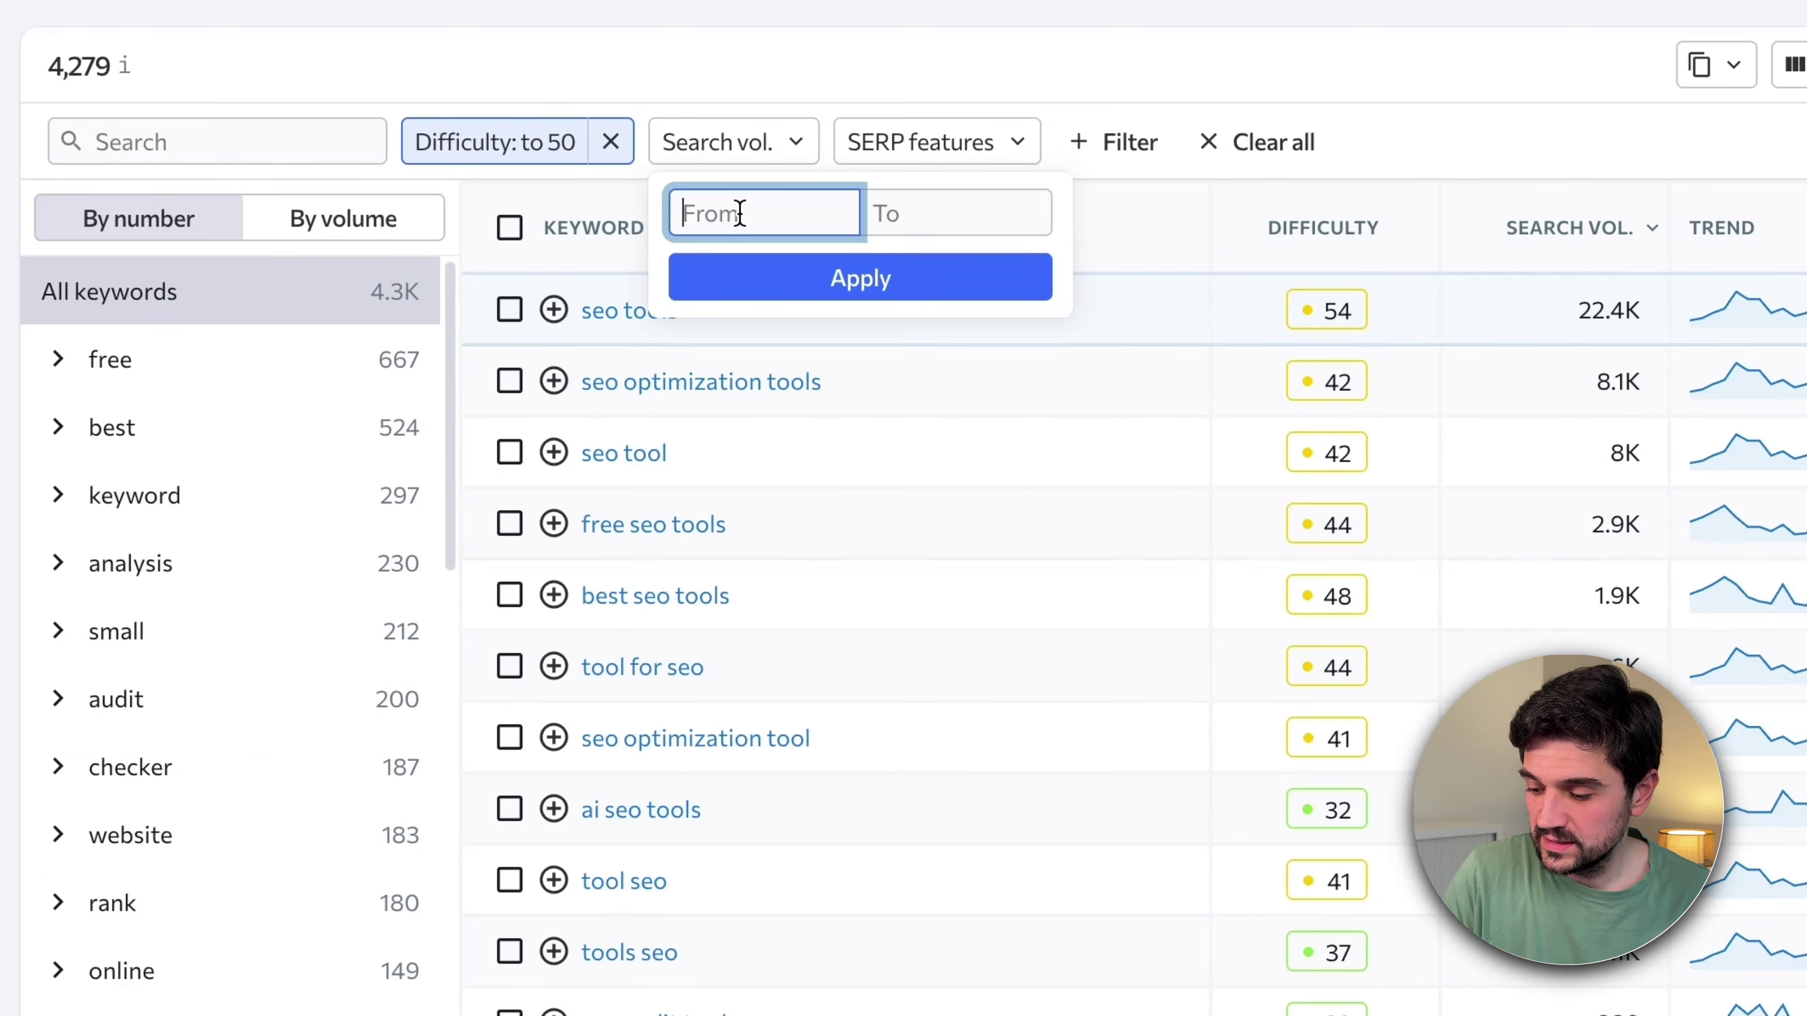
{"action": "left_click", "coordinate": [823, 293]}
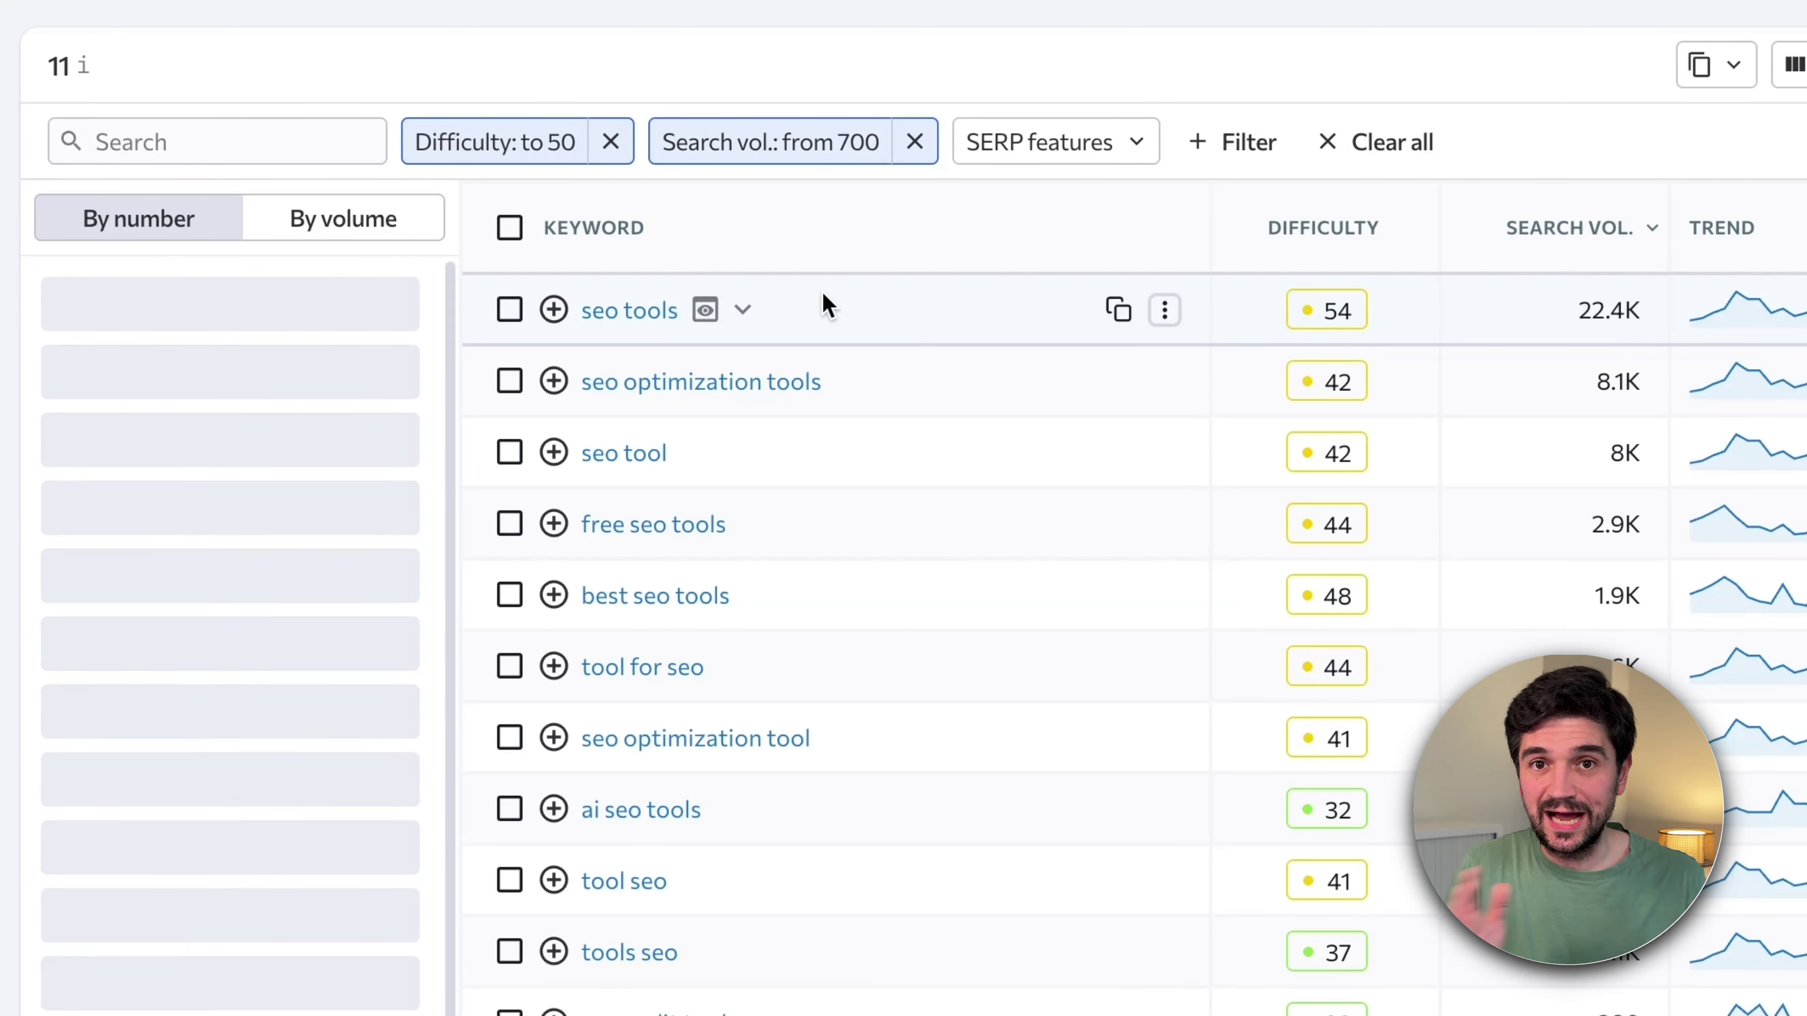